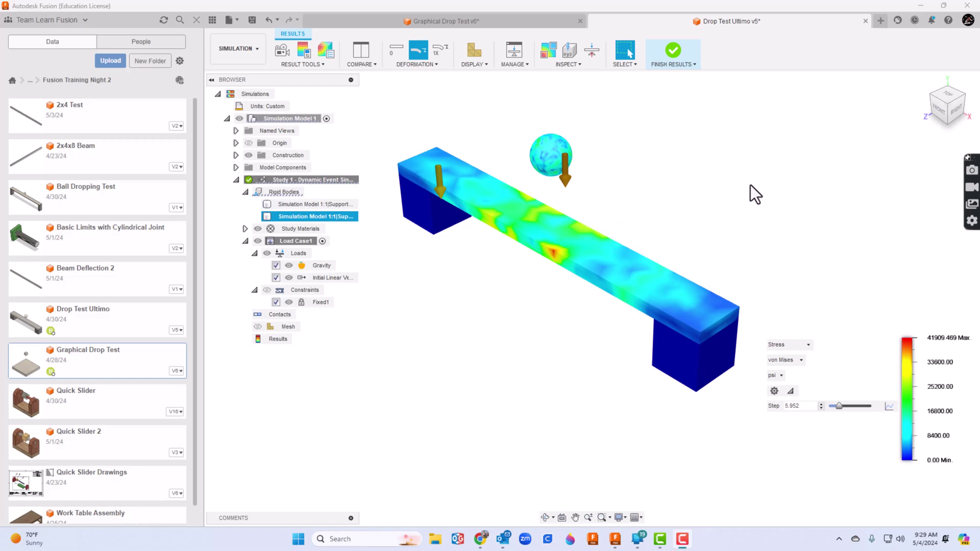
Scrub through the stress result steps of the beam drop study and the plate drop study
mouse_move(839, 407)
mouse_down()
mouse_move(824, 407)
mouse_move(844, 408)
mouse_up()
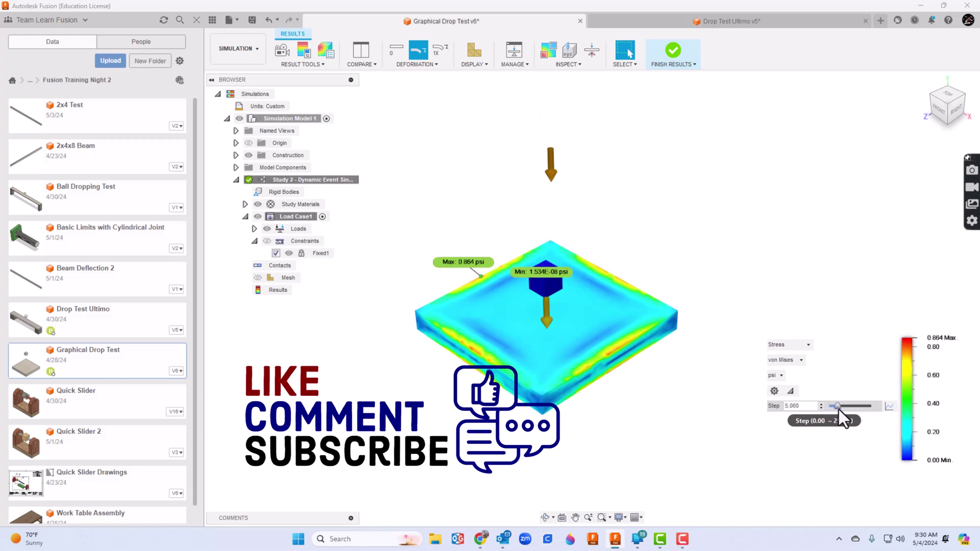
drag(838, 409, 857, 409)
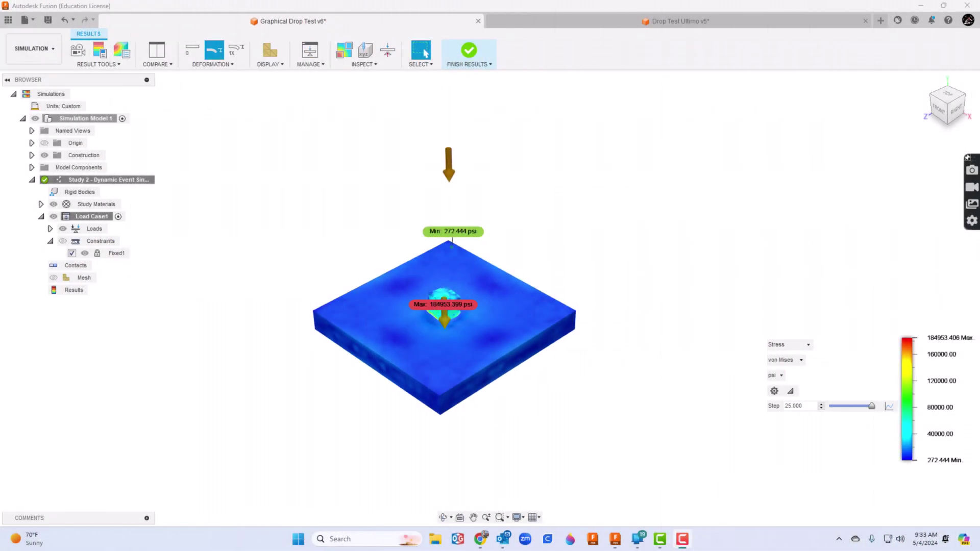
Start a new design and create an activated internal component named BASE
click(882, 22)
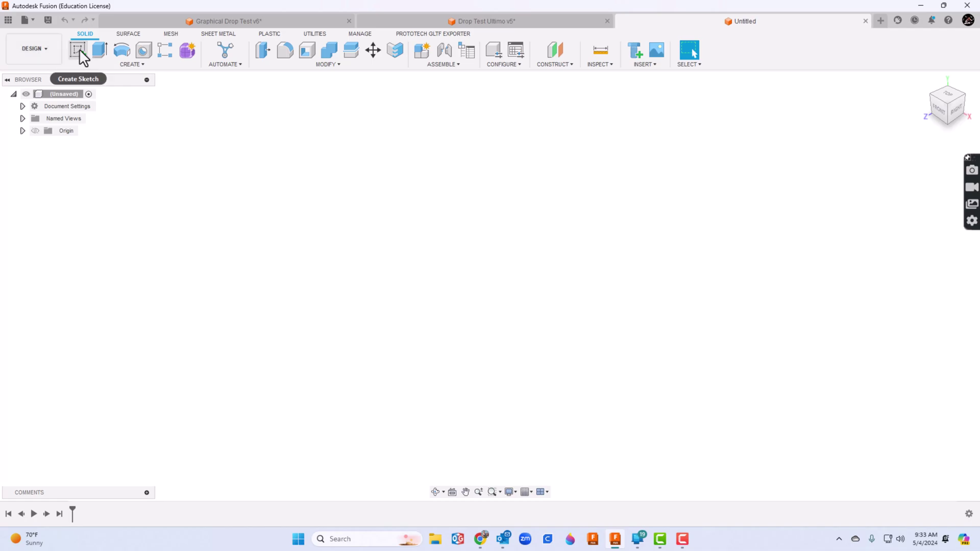
click(424, 47)
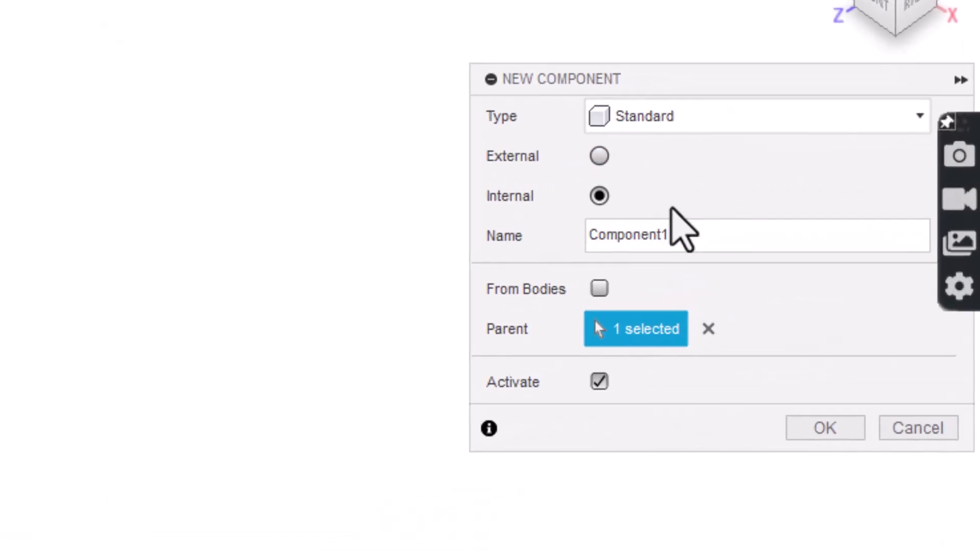
double_click(867, 201)
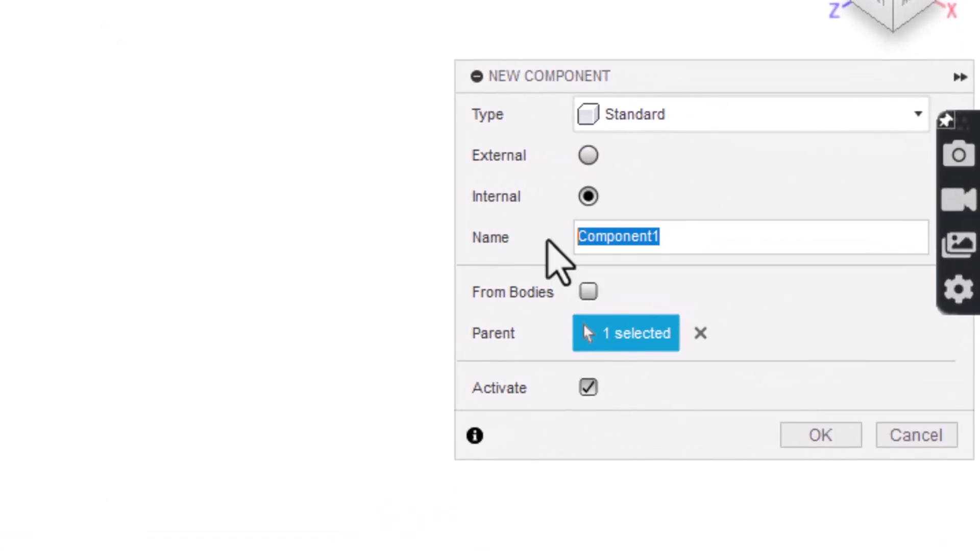
text(BASE)
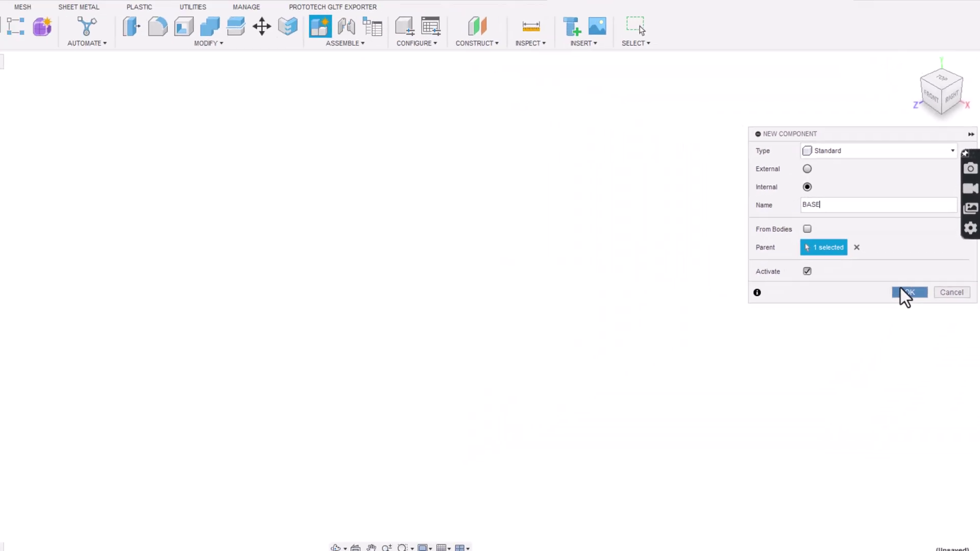
click(843, 413)
Sketch a 5 in by 5 in rectangle on the horizontal plane with one corner at the origin
click(78, 50)
click(490, 321)
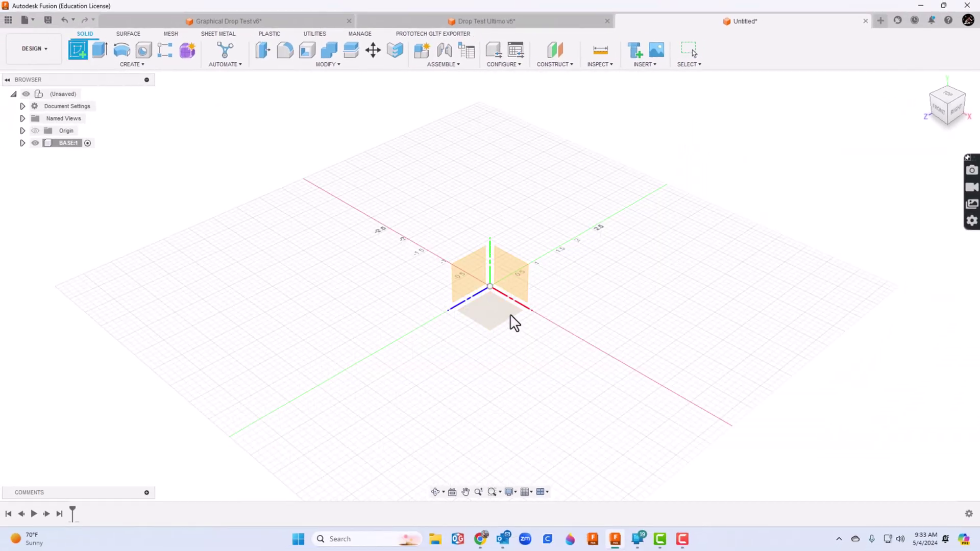
click(100, 50)
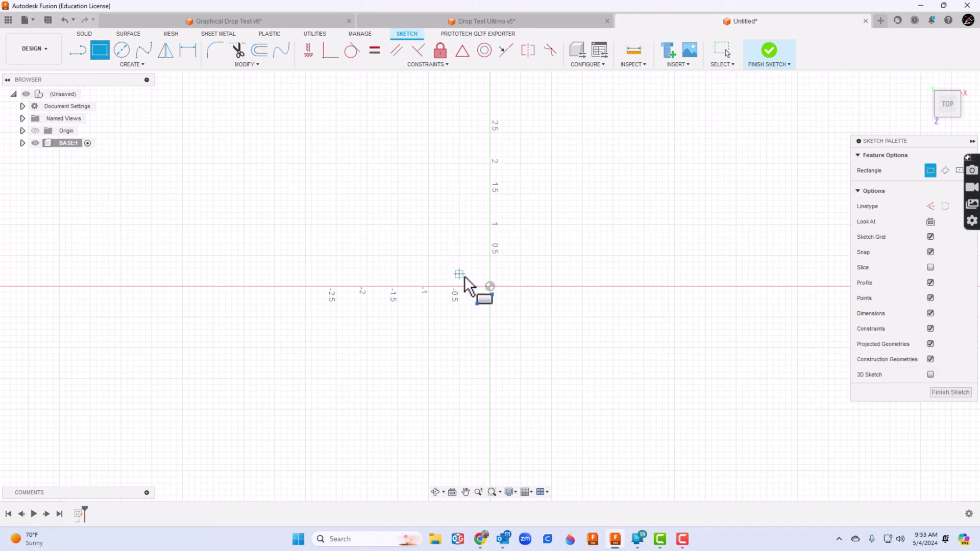
click(490, 285)
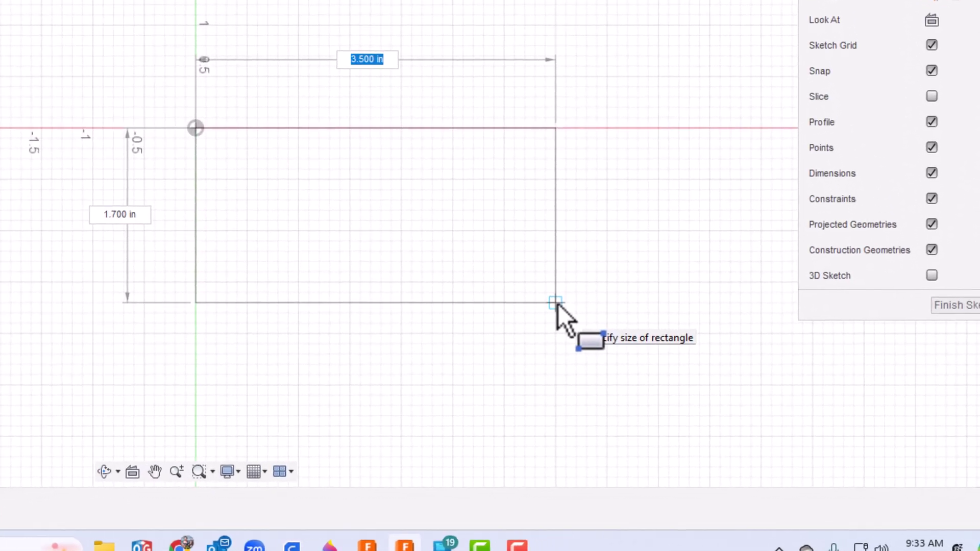
text(5)
key(Tab)
text(5)
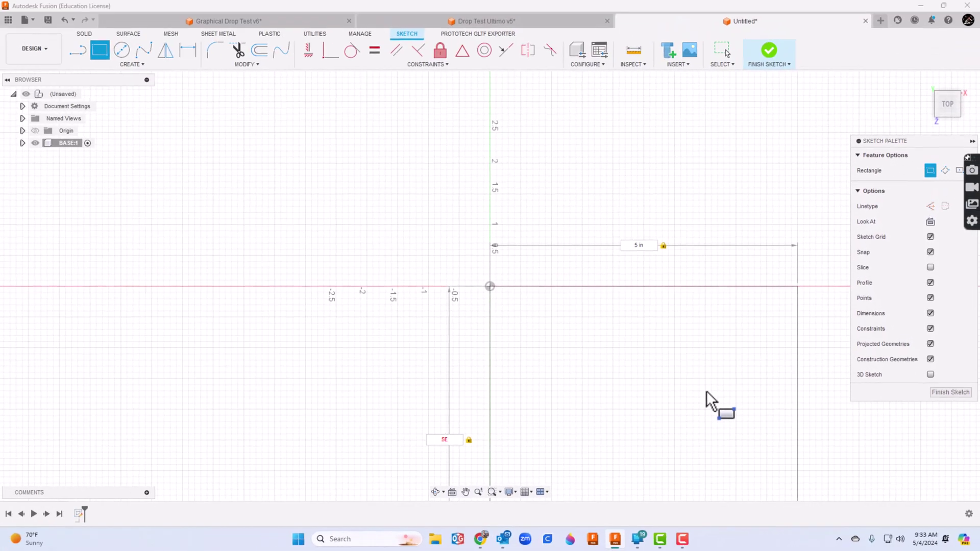
key(Return)
Extrude the square profile 0.25 in upward as a new body
key(e)
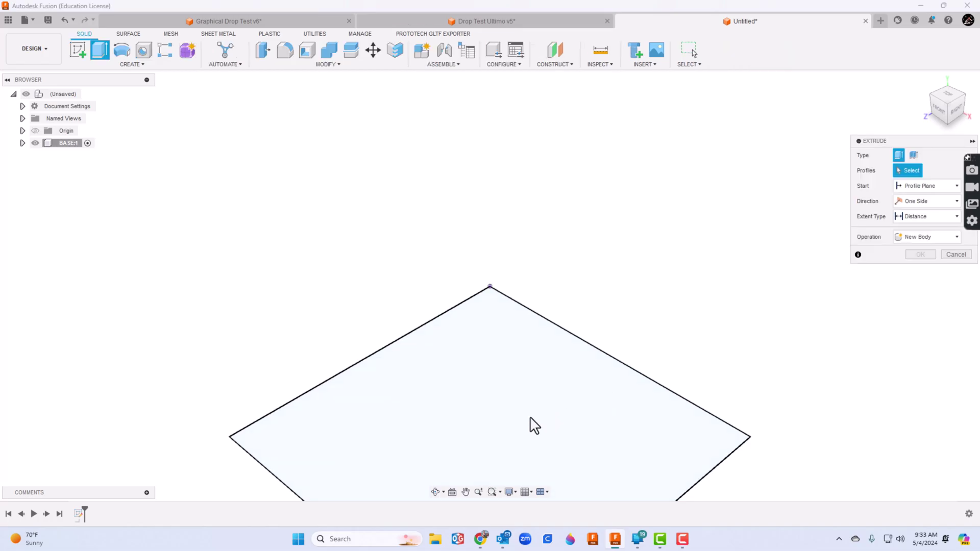
click(532, 423)
text(.25)
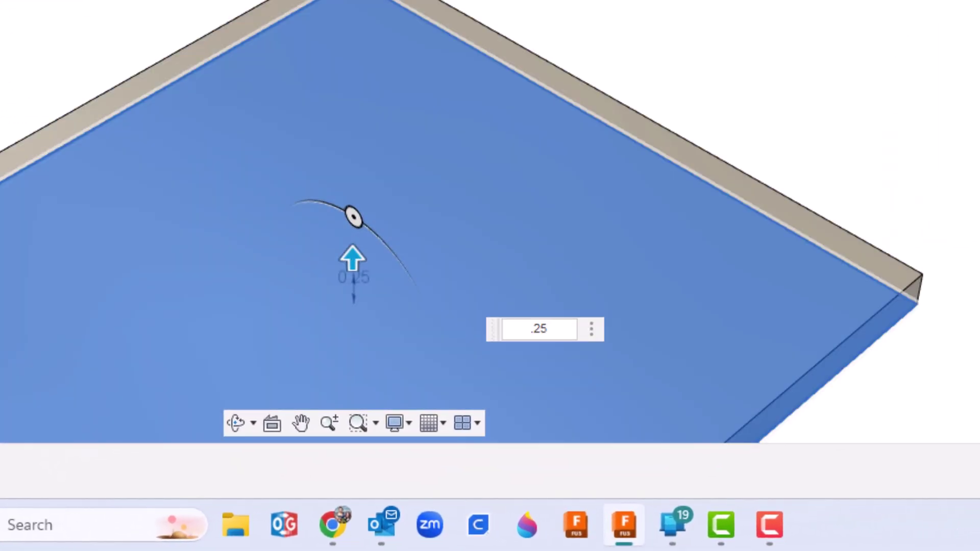
key(Return)
middle_drag(476, 237, 485, 120)
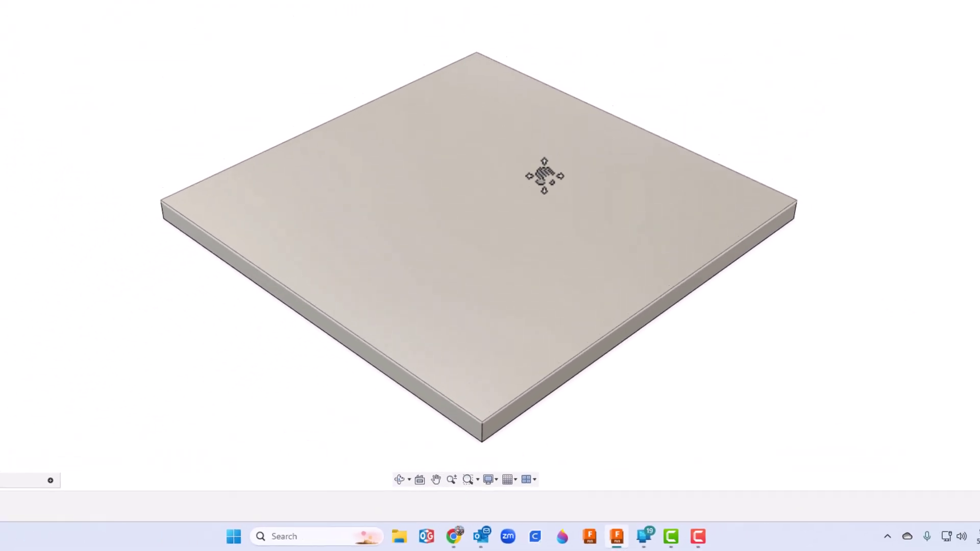
scroll(555, 240, down, 2)
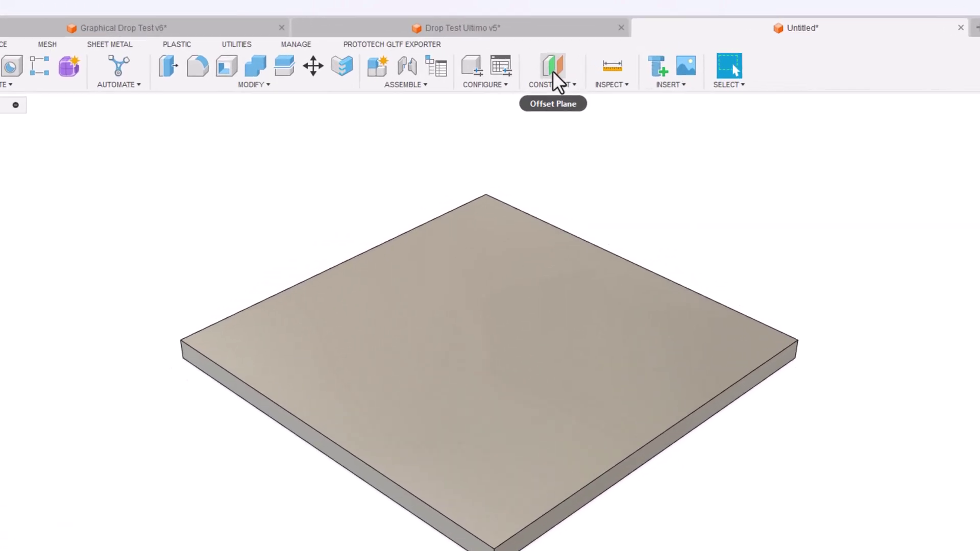
Create a construction plane offset 0.50 in above the plate's upper face
click(554, 71)
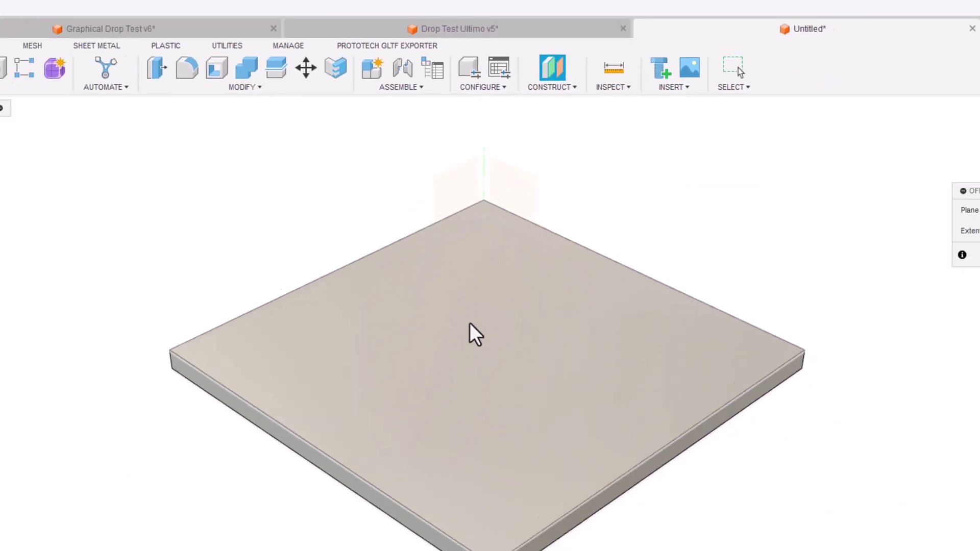
click(503, 251)
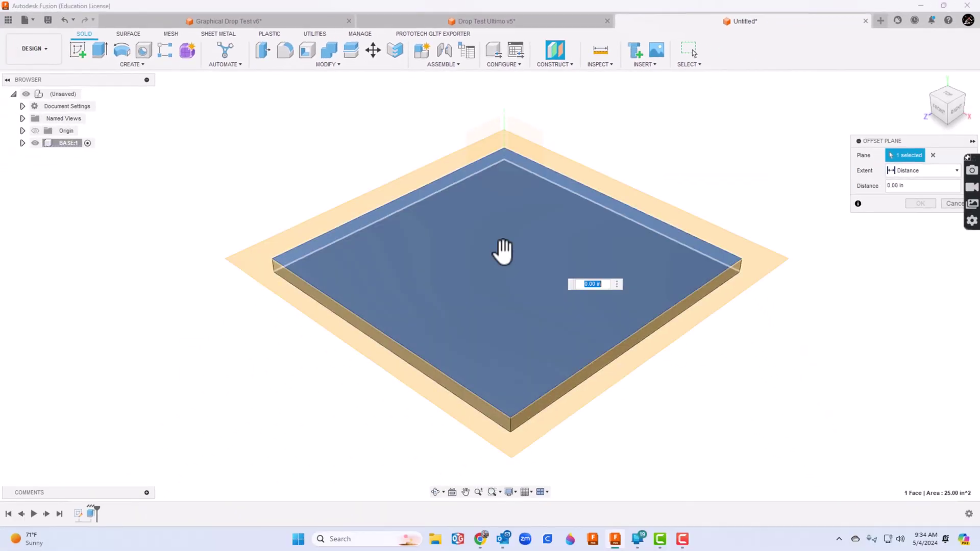
drag(507, 247, 521, 224)
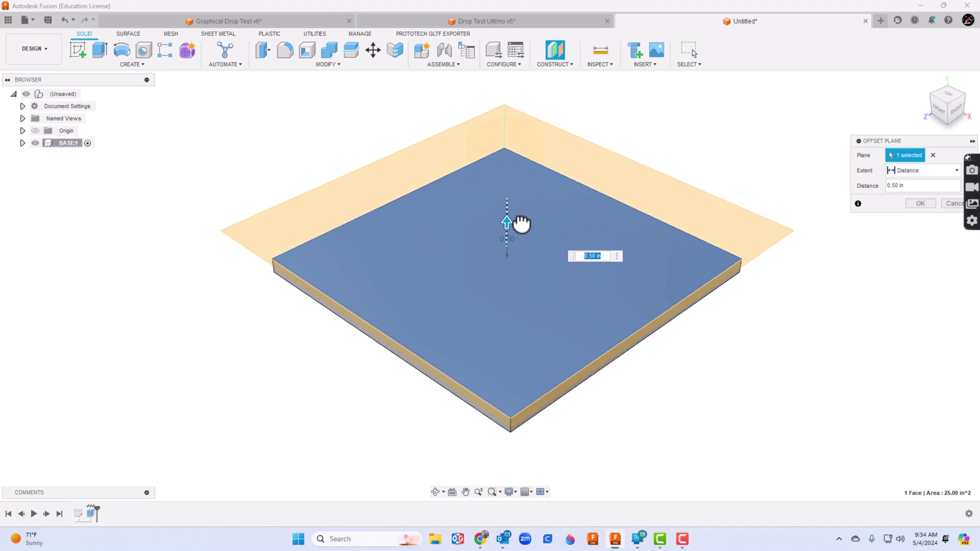
click(920, 203)
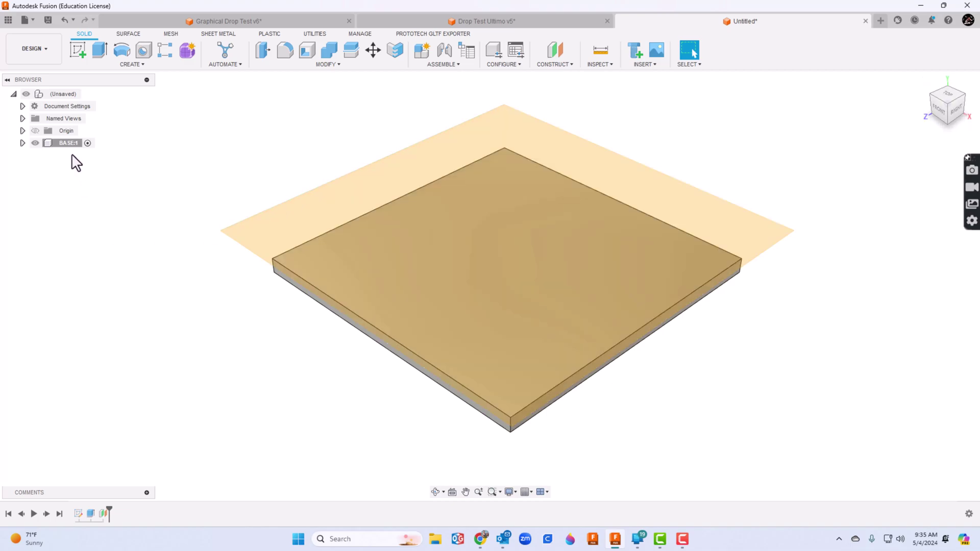
Create an activated internal component named BALL under the BASE component
click(422, 50)
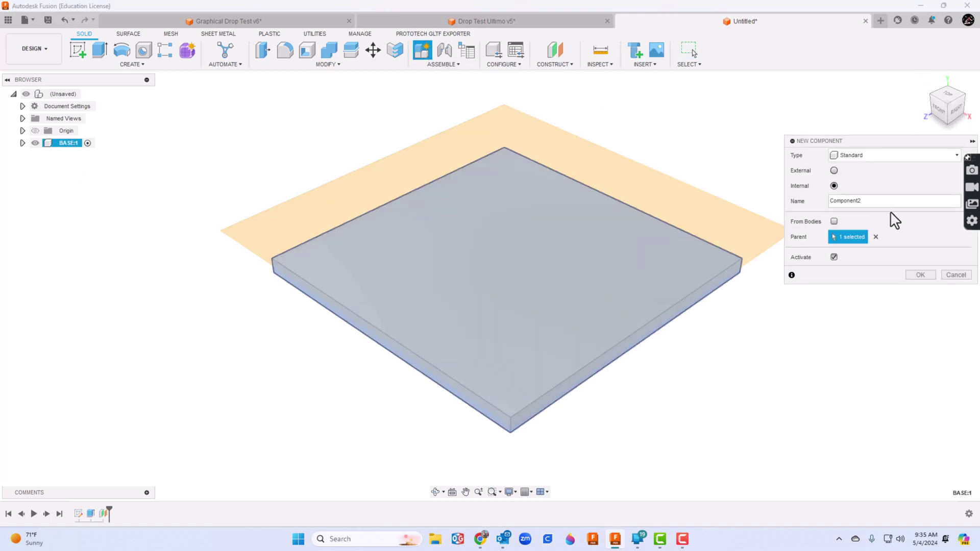
double_click(840, 201)
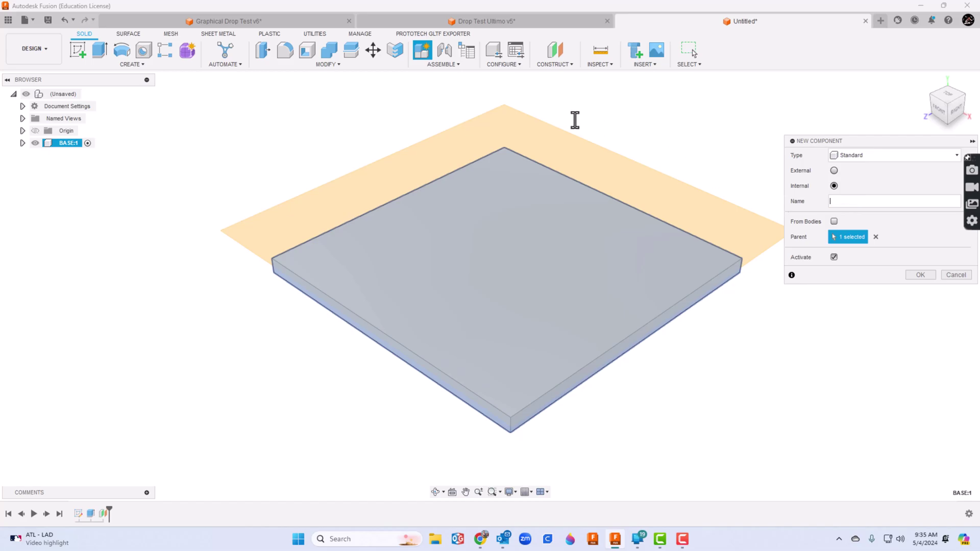
text(BALL)
key(Return)
Sketch a 0.75 in diameter circle on the offset plane, centred over the plate
click(78, 51)
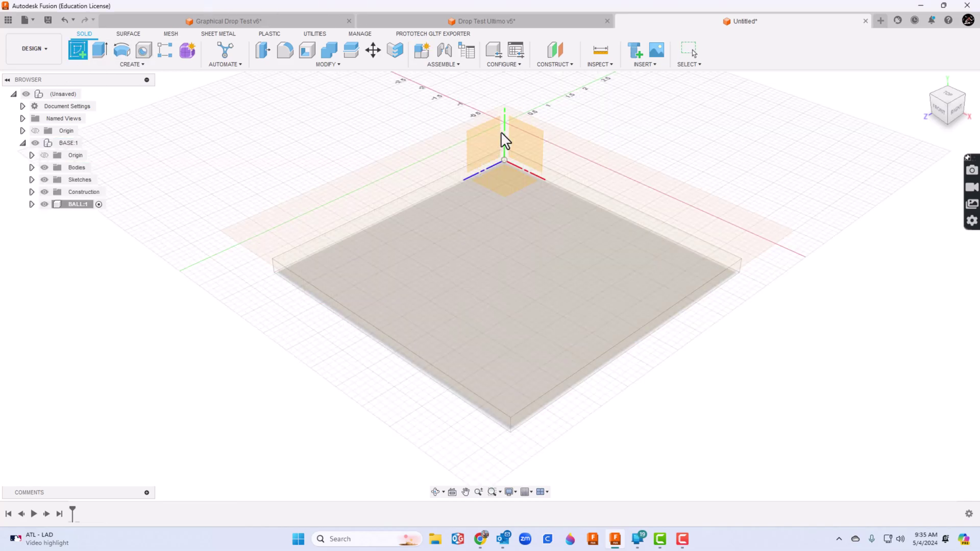
click(568, 145)
mouse_move(722, 355)
middle_down()
mouse_move(520, 200)
mouse_move(478, 145)
middle_up()
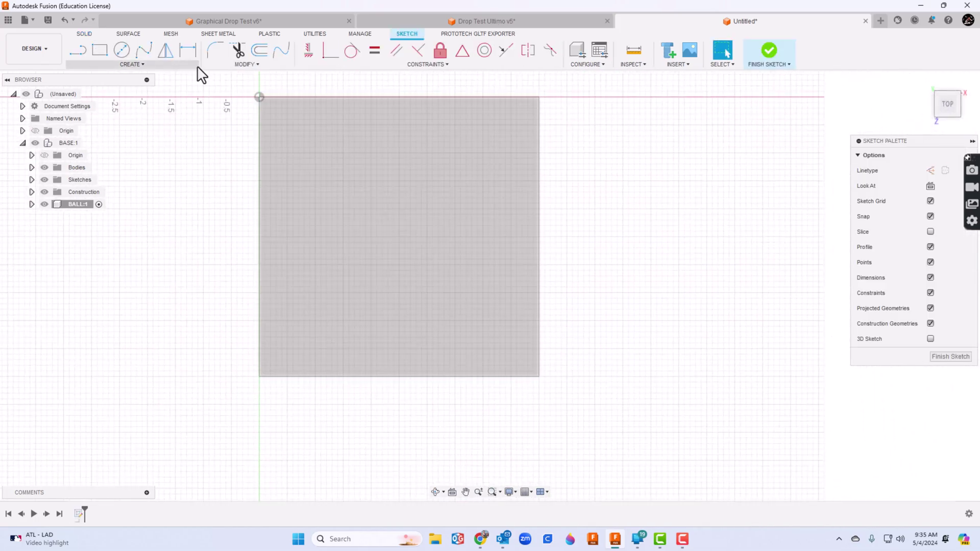
click(122, 50)
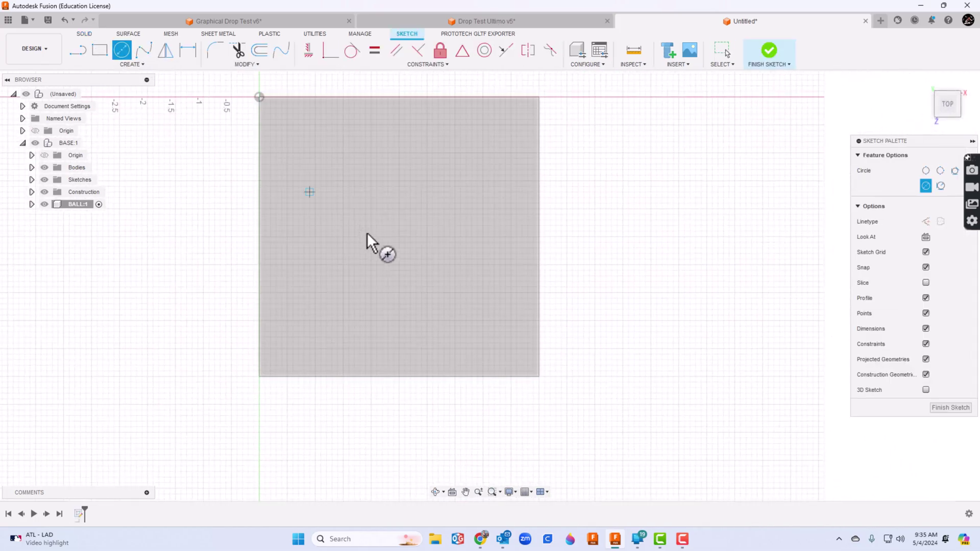
click(400, 237)
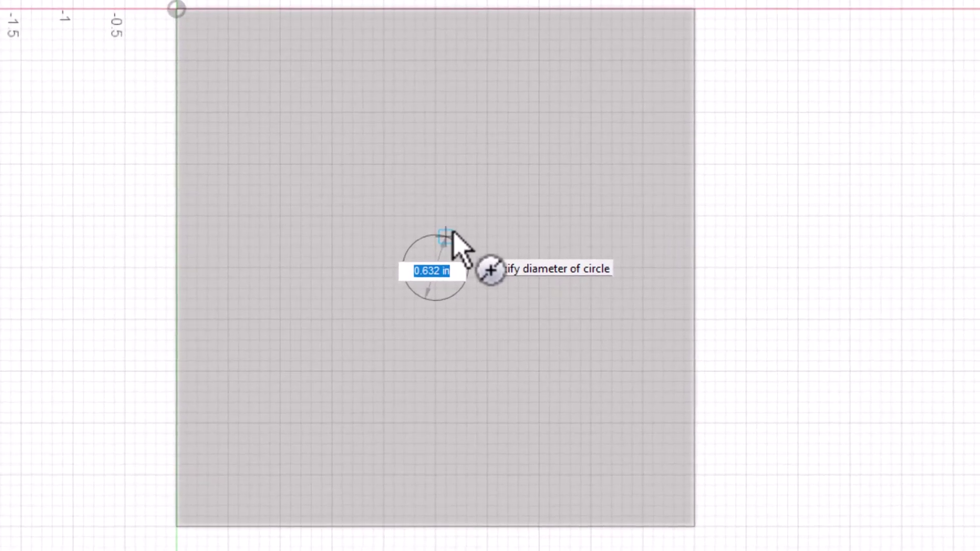
text(.)
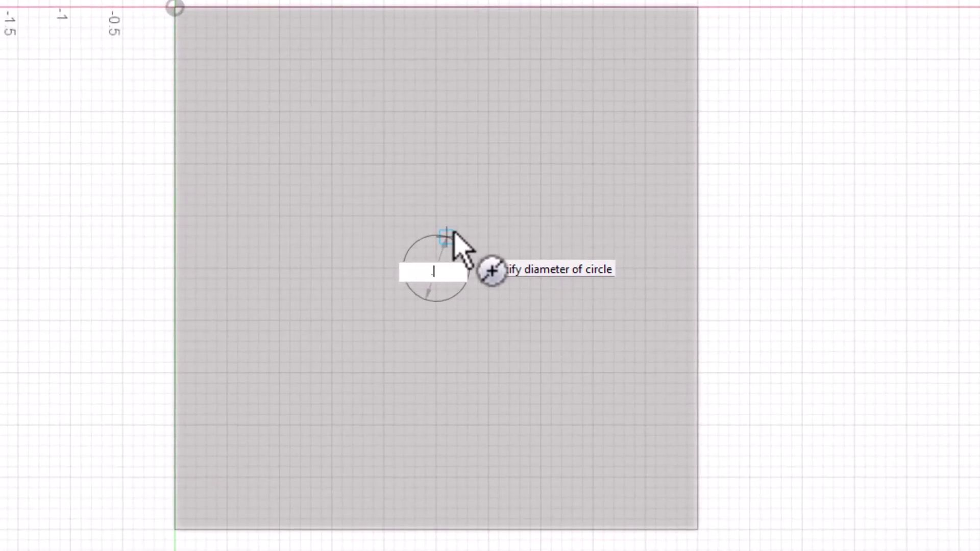
text(75)
key(Return)
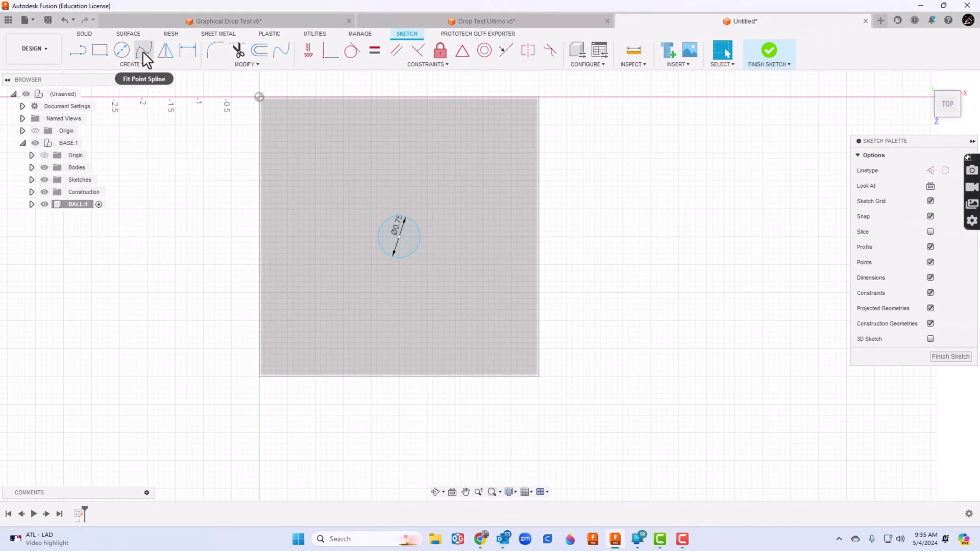
Draw a vertical line through the circle's centre splitting it into two halves, and finish the sketch
click(77, 50)
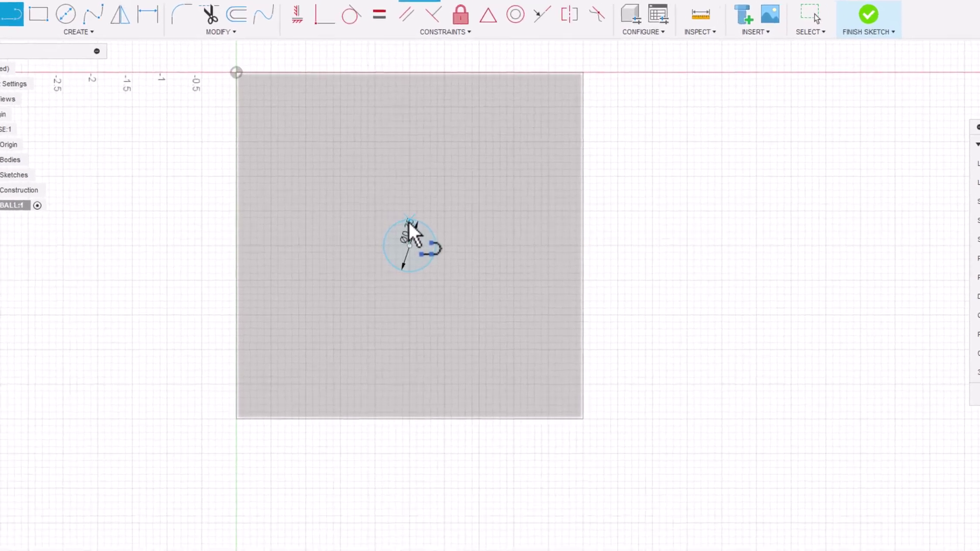
click(409, 221)
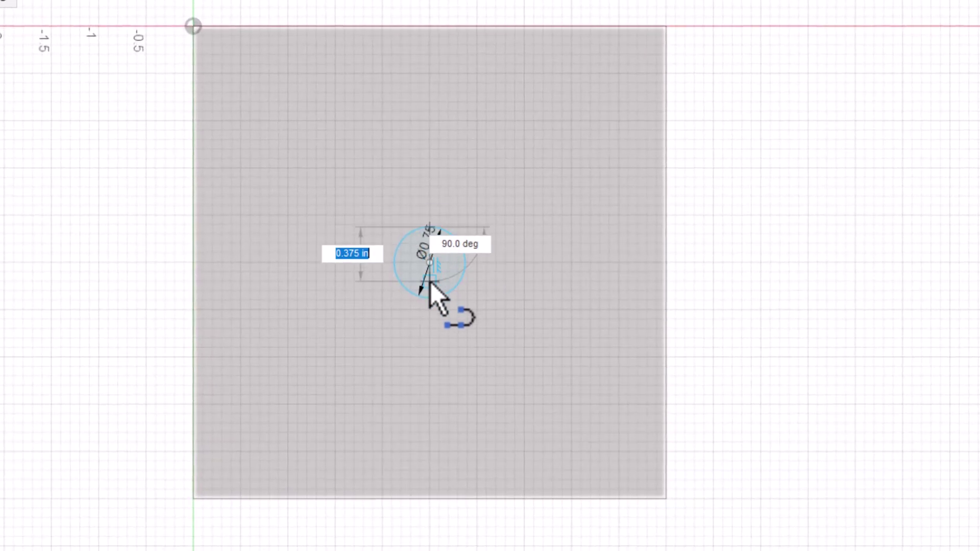
click(429, 298)
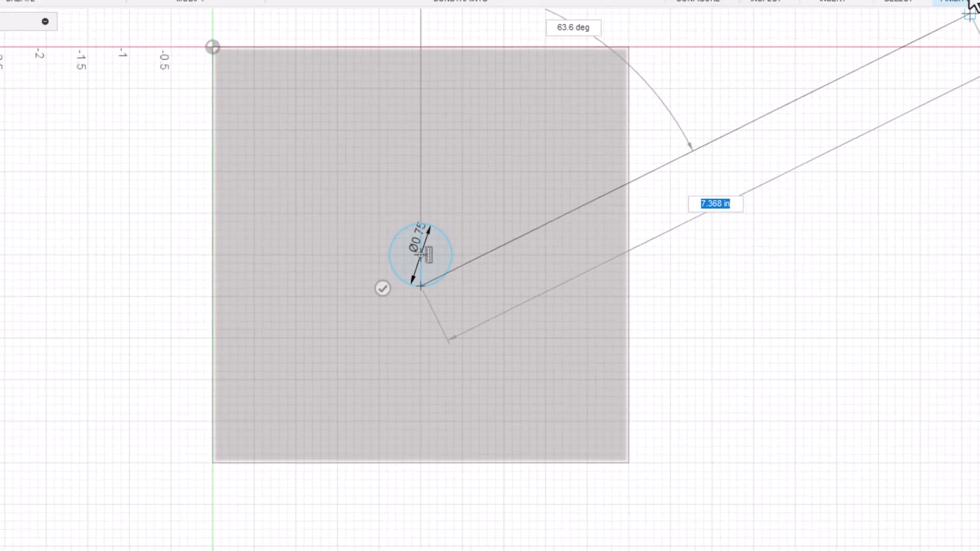
click(972, 6)
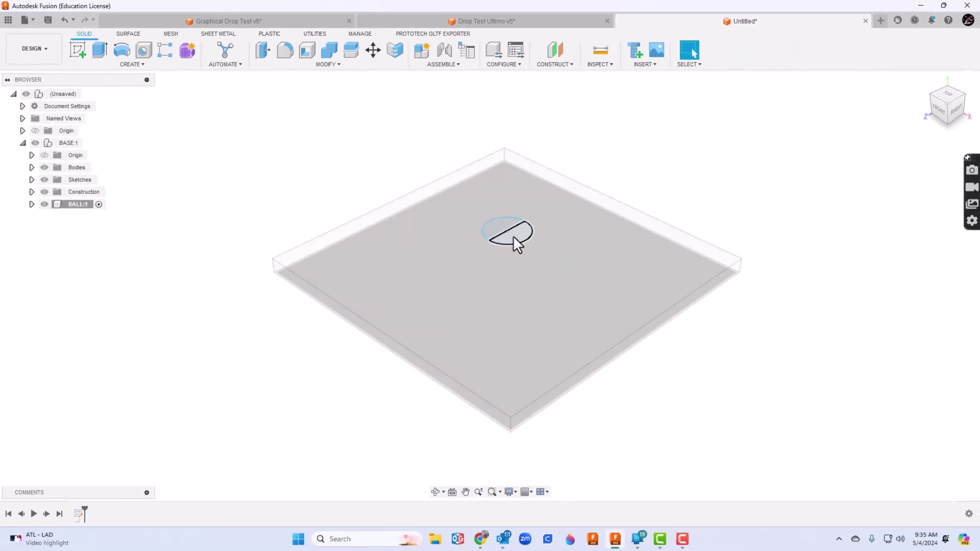
Revolve one half-circle about the dividing line into a new ball body, and reactivate the top-level component
click(125, 51)
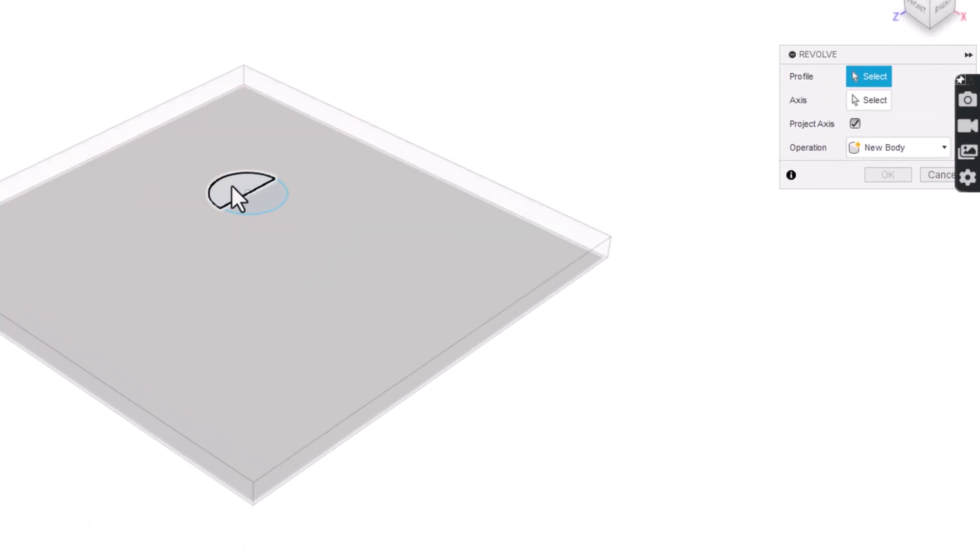
click(219, 201)
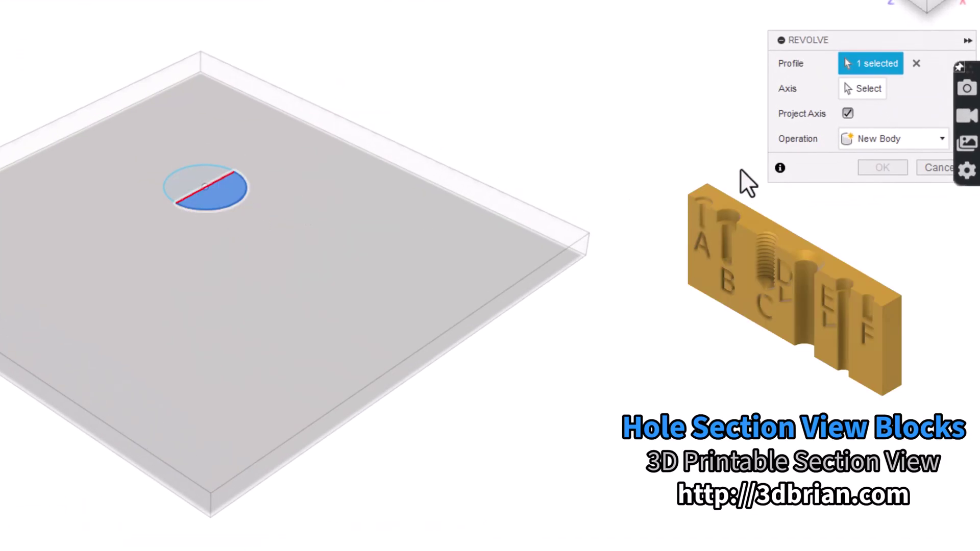
click(862, 89)
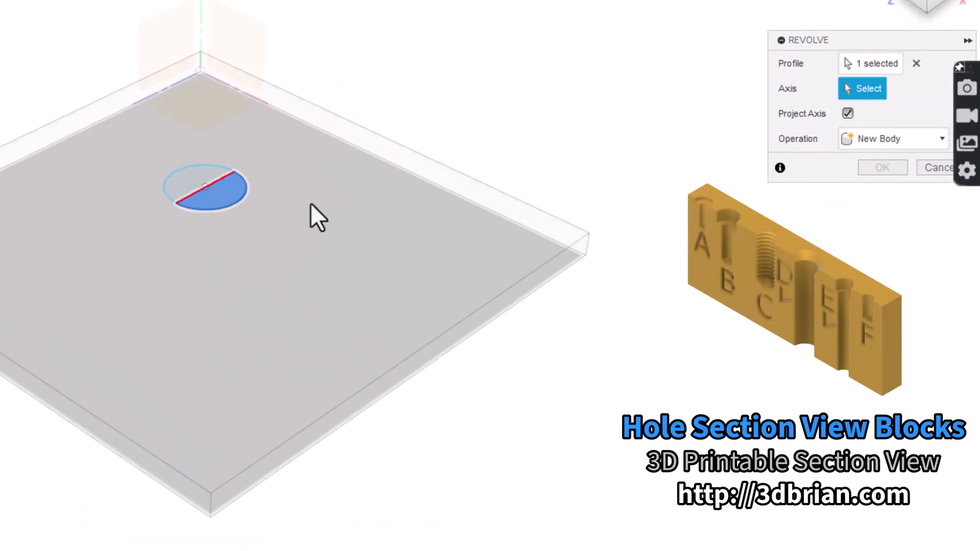
click(222, 182)
click(876, 240)
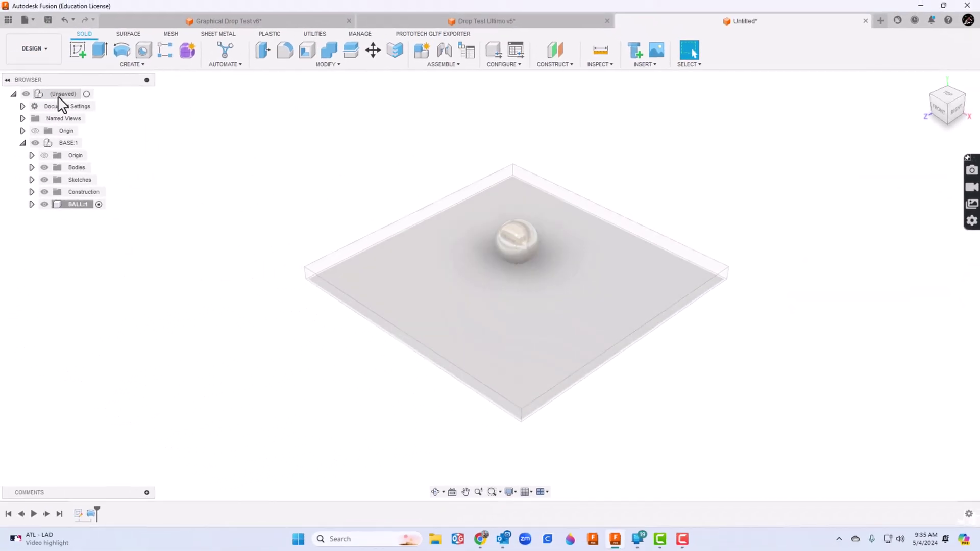
click(86, 94)
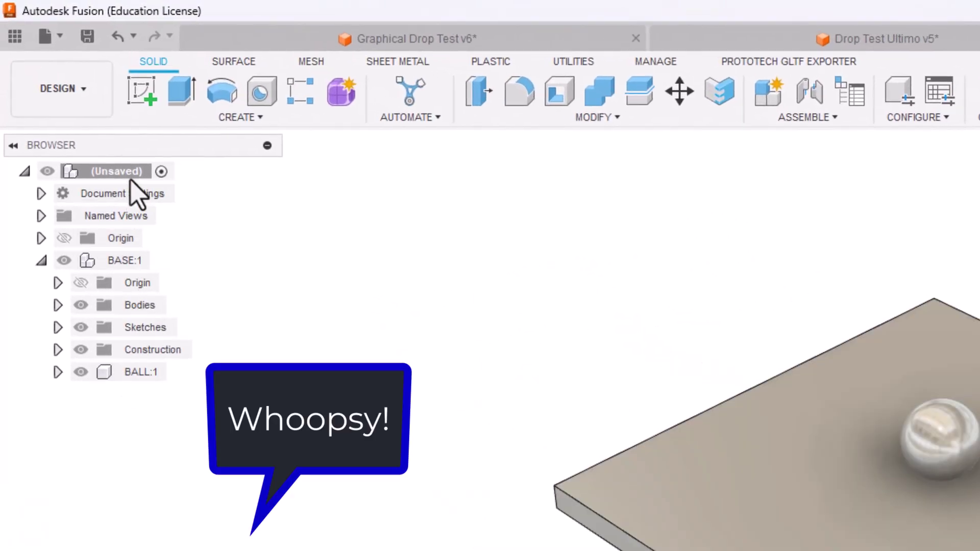
Move the BALL component out of BASE so it sits directly under the top-level component
drag(119, 378, 135, 185)
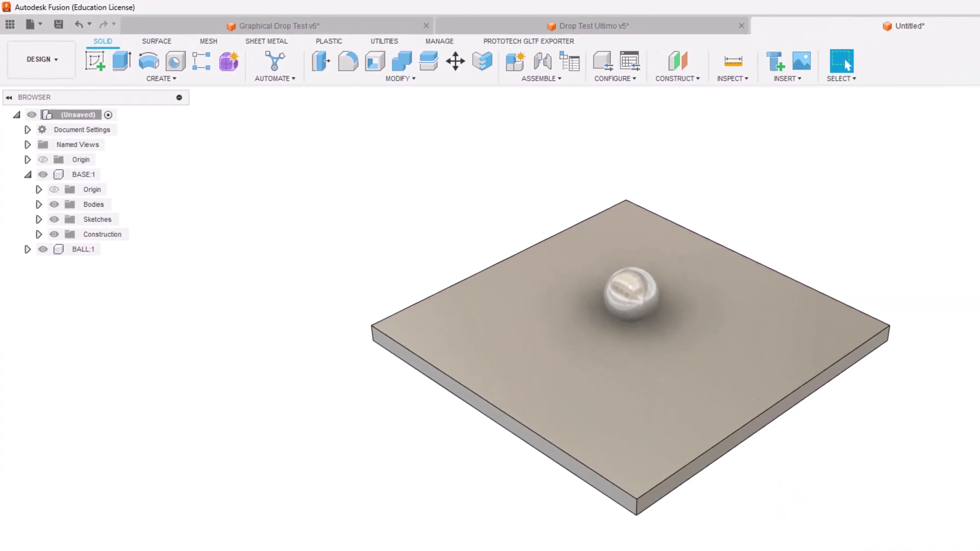
drag(911, 550, 898, 550)
mouse_move(500, 367)
mouse_down()
mouse_move(499, 359)
mouse_move(500, 367)
mouse_up()
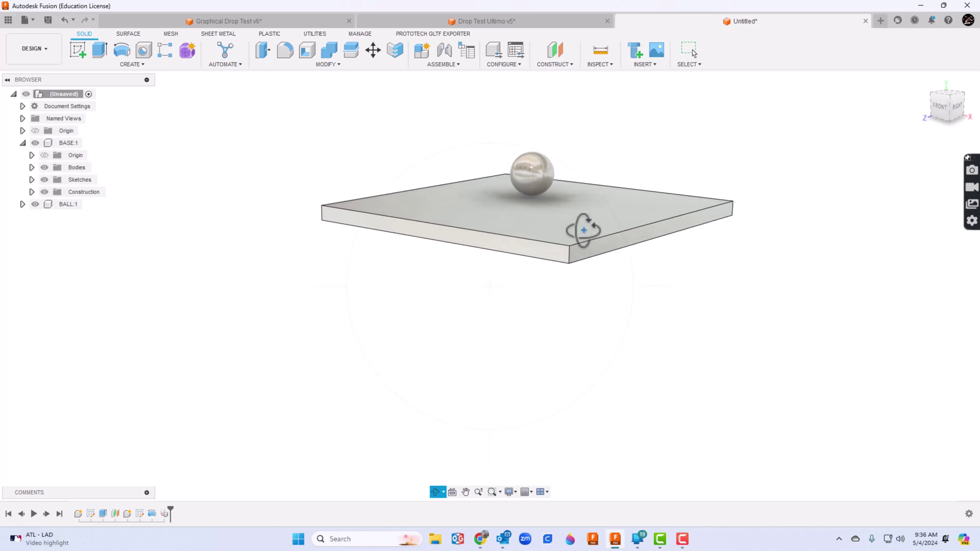
scroll(583, 230, down, 2)
mouse_move(584, 230)
mouse_down()
mouse_move(591, 175)
mouse_move(587, 214)
mouse_up()
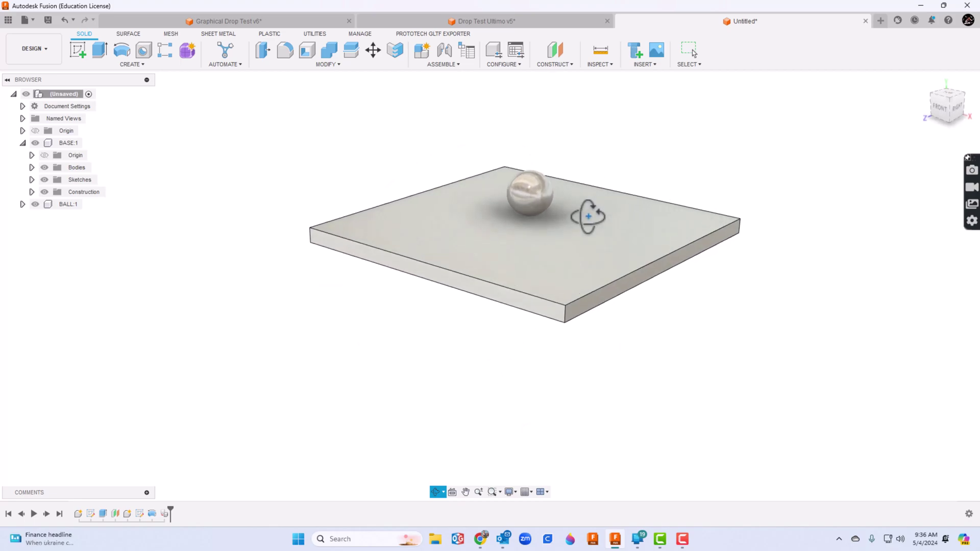
click(924, 80)
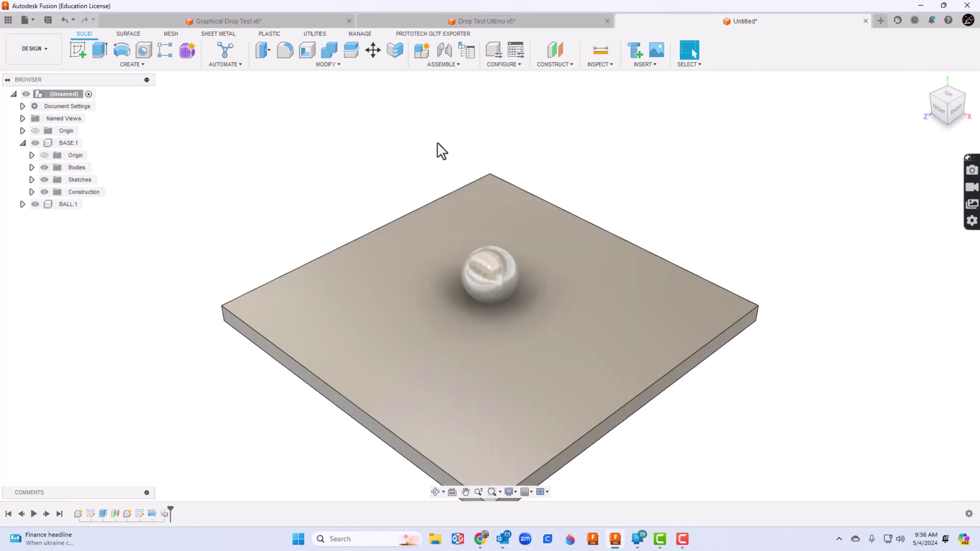
Switch to the Simulation workspace and create a Dynamic Event Simulation study
click(39, 49)
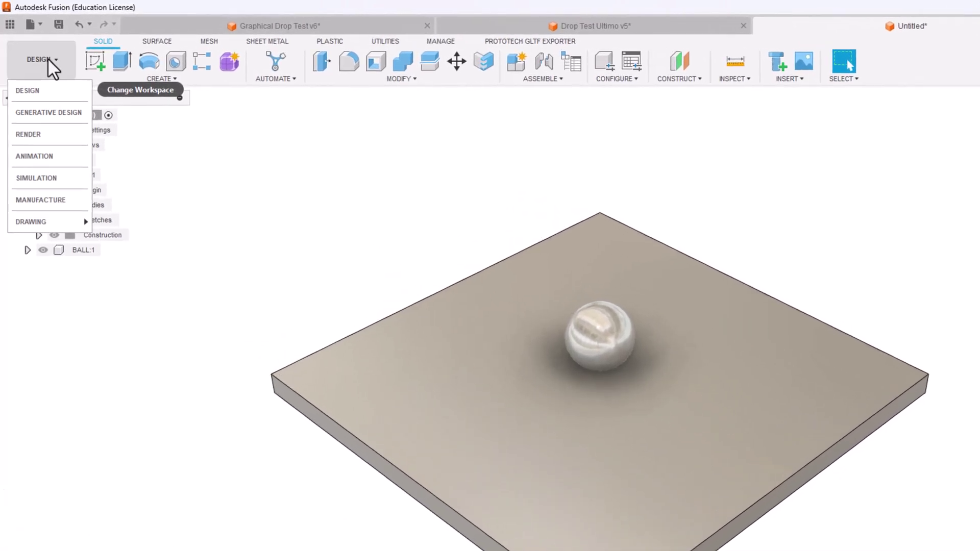
click(69, 178)
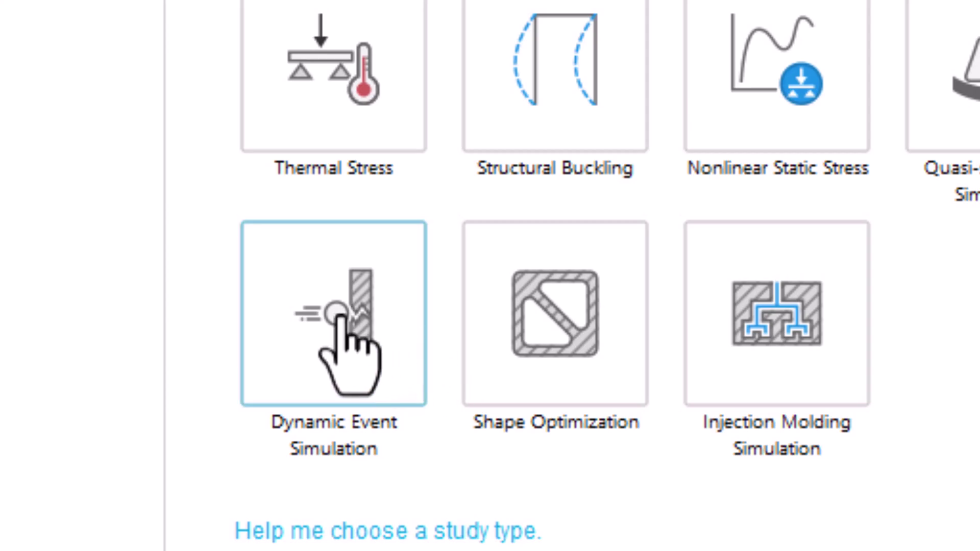
click(340, 317)
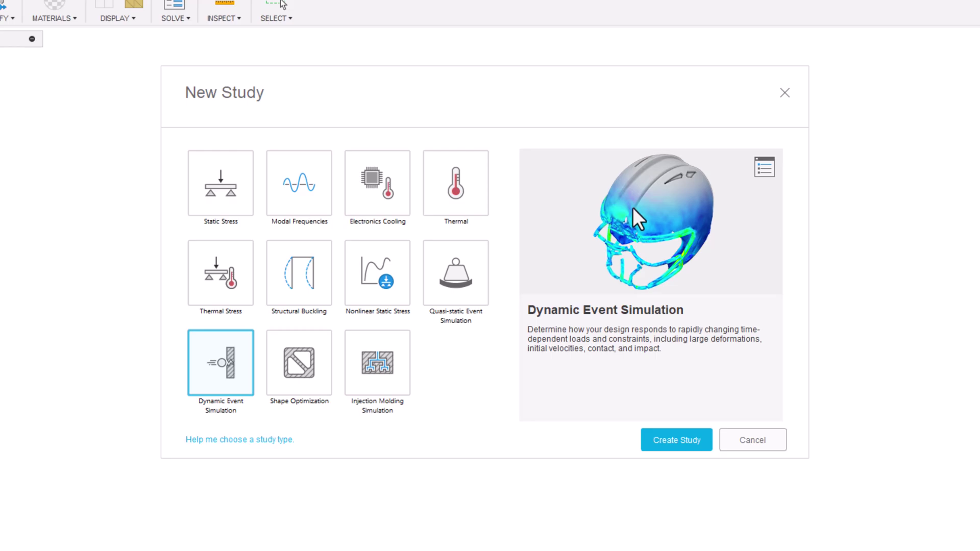
click(669, 438)
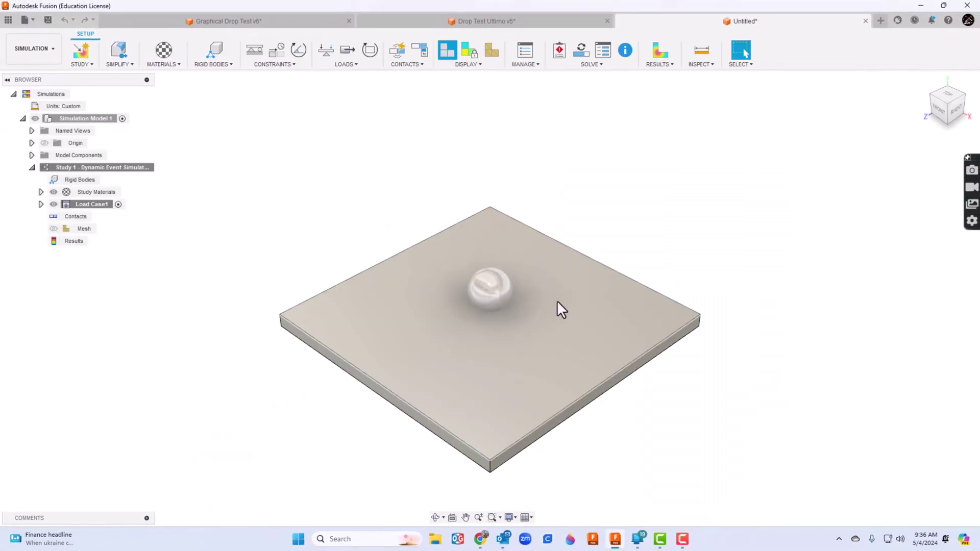
Assign the study materials Steel - High-Strength Structural to BASE and Aluminum - Pure (Low-Strength) to BALL
middle_drag(506, 480, 530, 436)
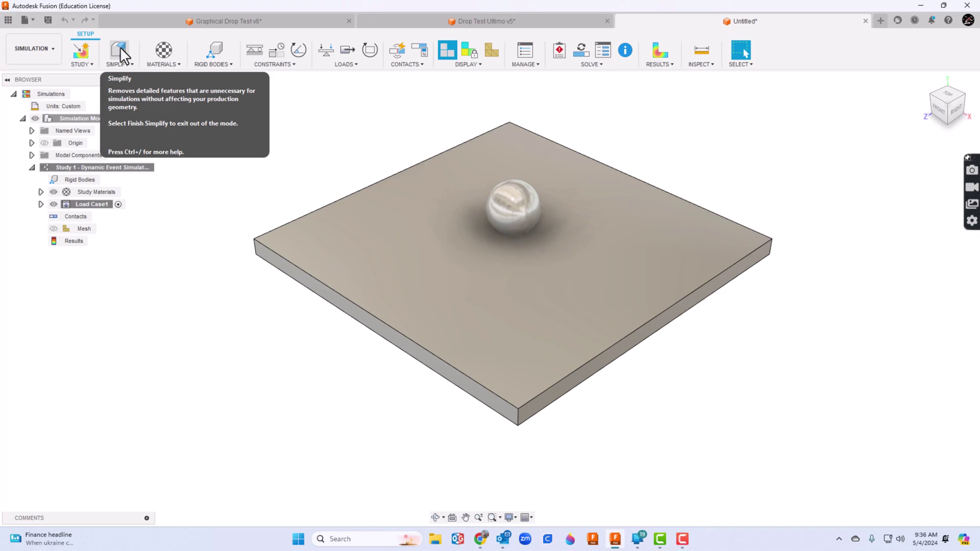
click(165, 51)
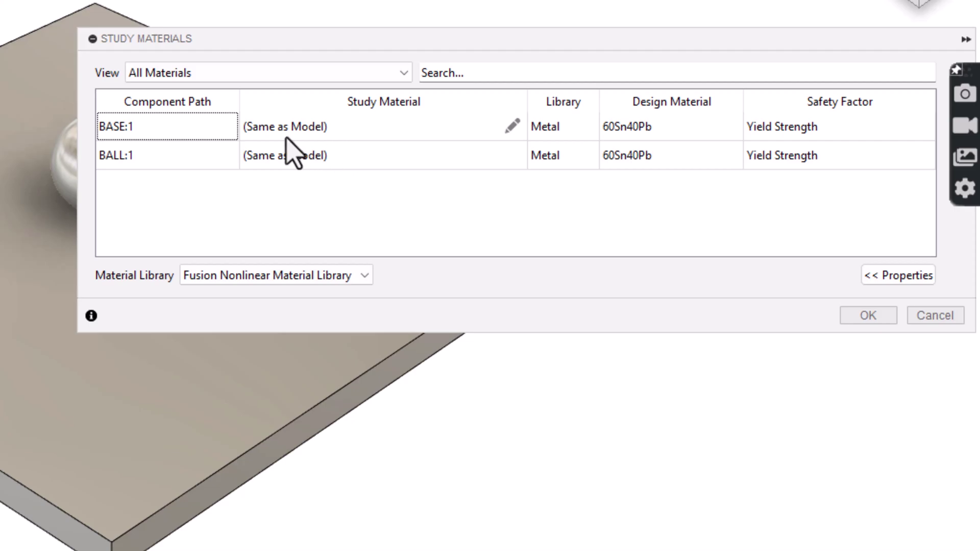
click(514, 128)
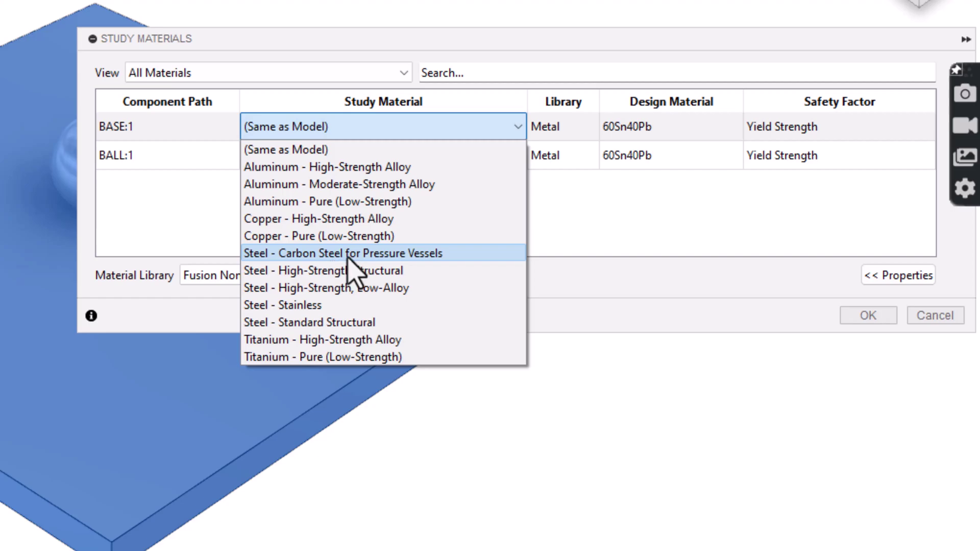
click(346, 271)
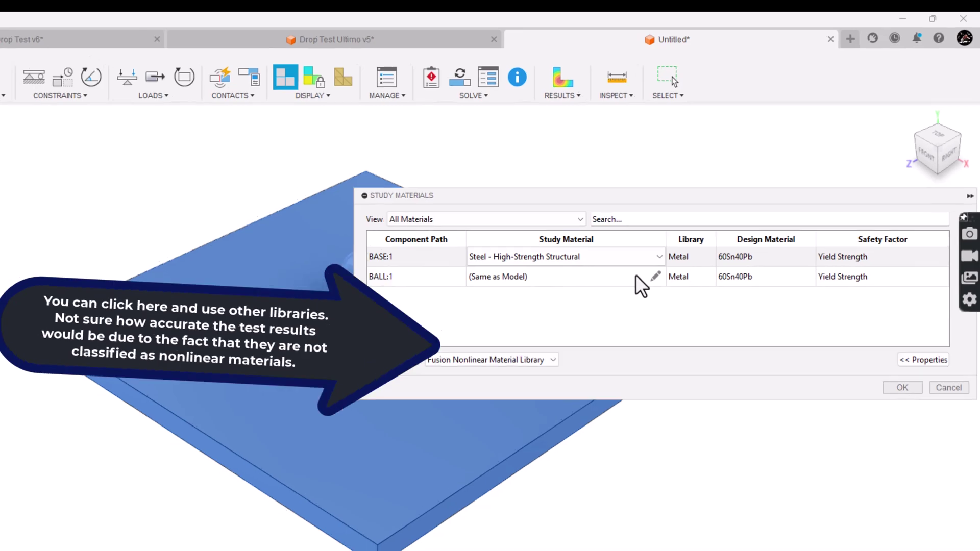
click(657, 275)
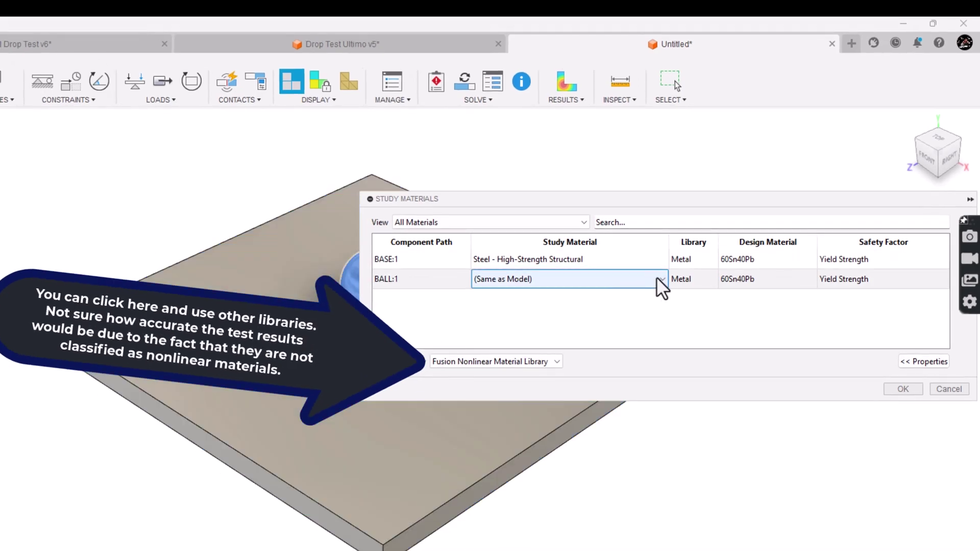
click(661, 280)
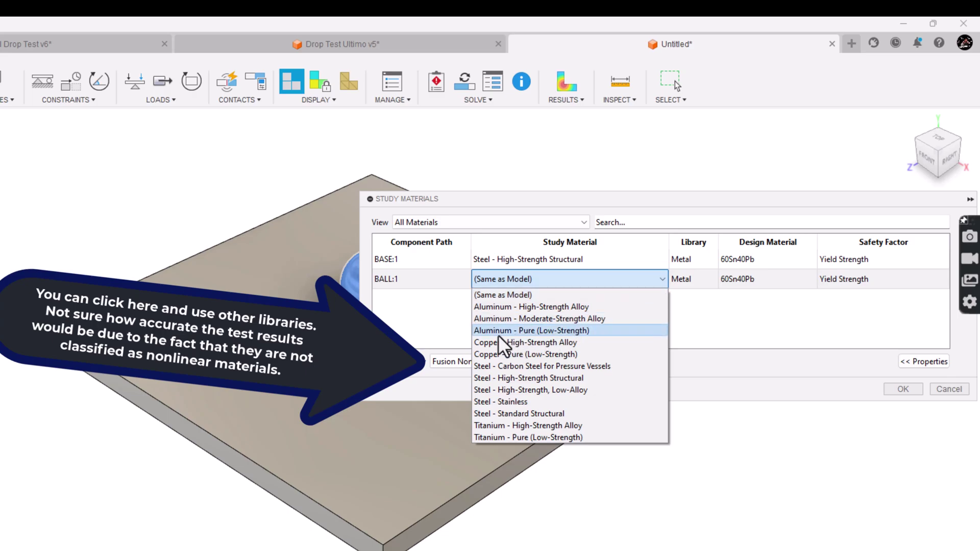
click(585, 332)
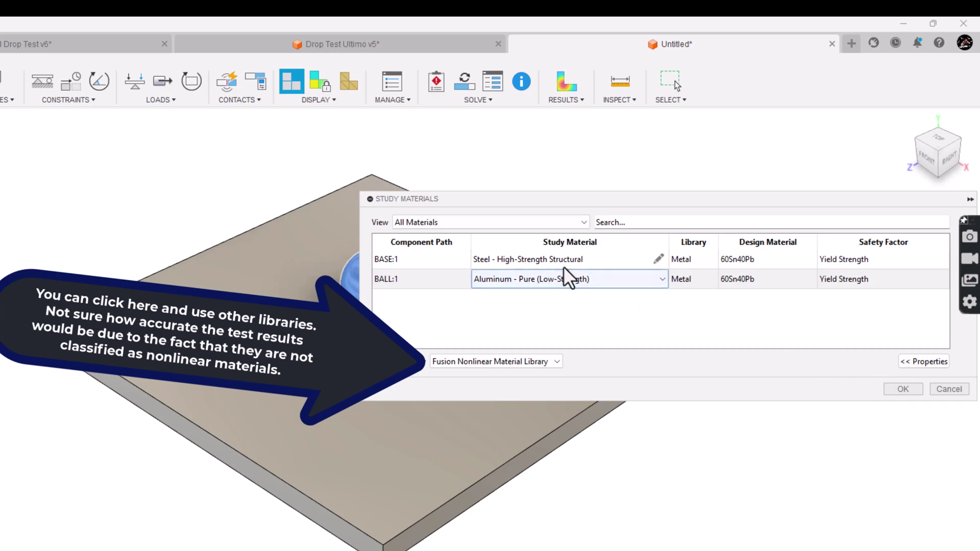
click(904, 390)
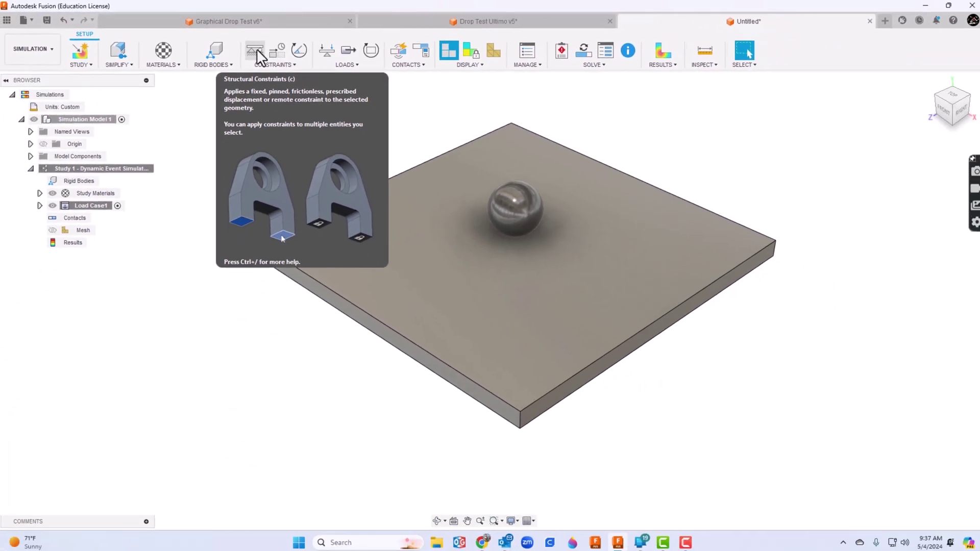
Hide the ball and apply a Fixed structural constraint in Ux, Uy and Uz to all 12 edges of the base plate
click(257, 48)
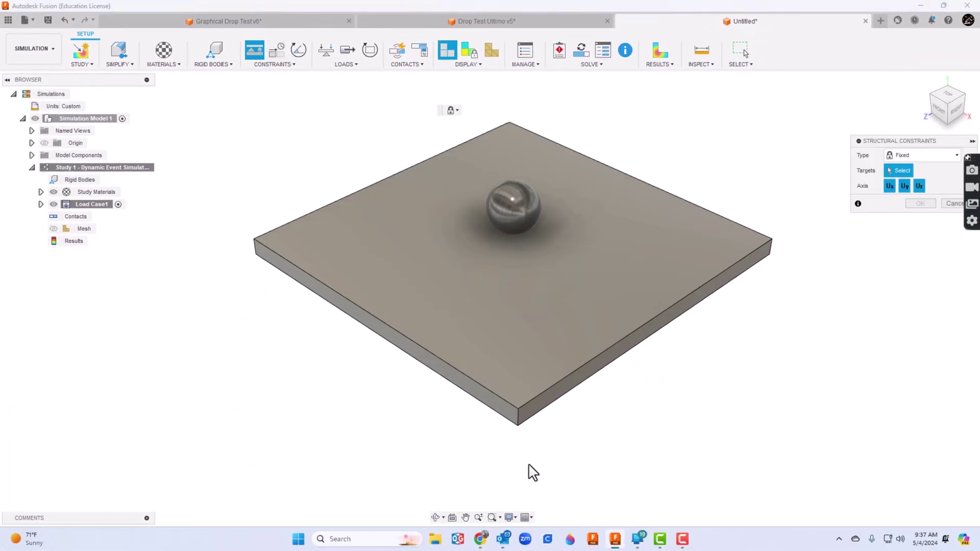
click(436, 517)
mouse_move(553, 375)
mouse_down()
mouse_move(565, 363)
mouse_move(559, 352)
mouse_move(565, 378)
mouse_up()
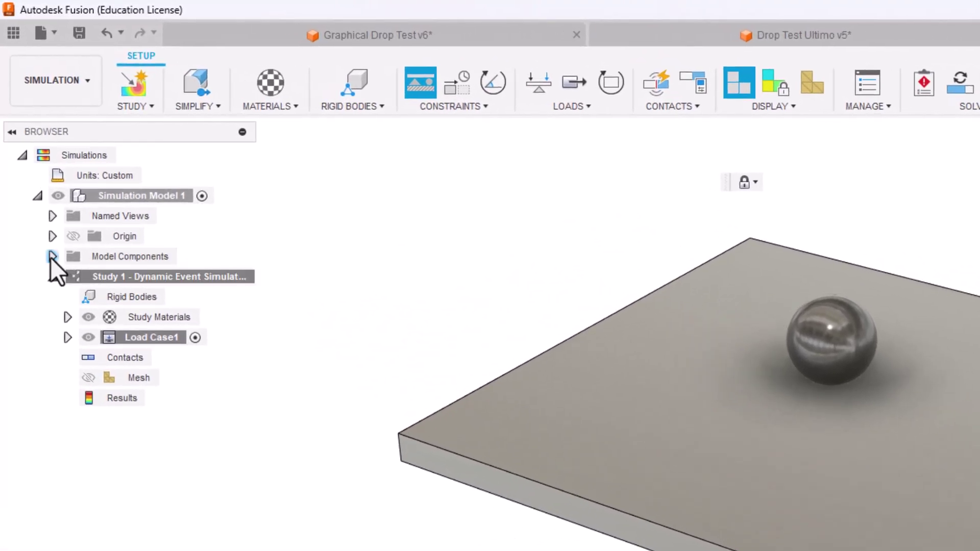
click(52, 257)
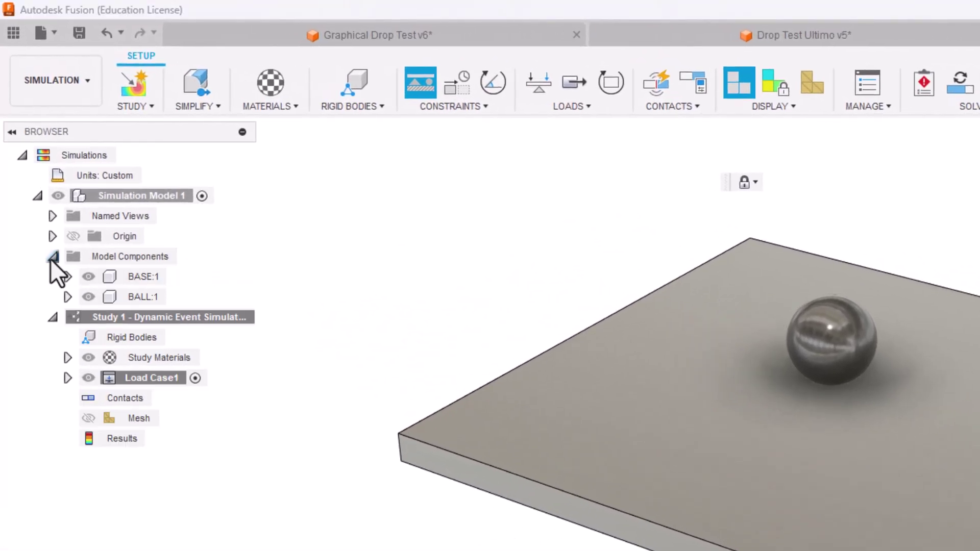
click(89, 297)
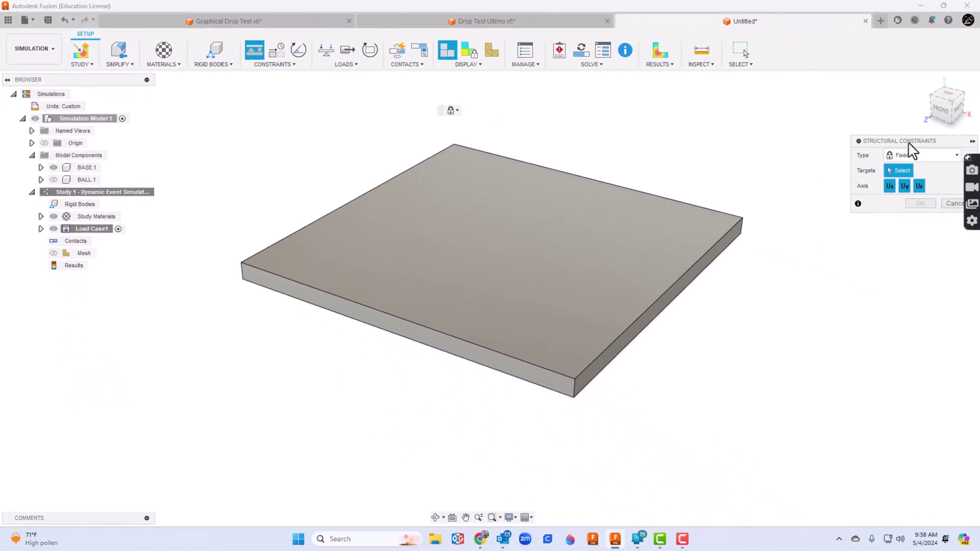
drag(223, 135, 805, 439)
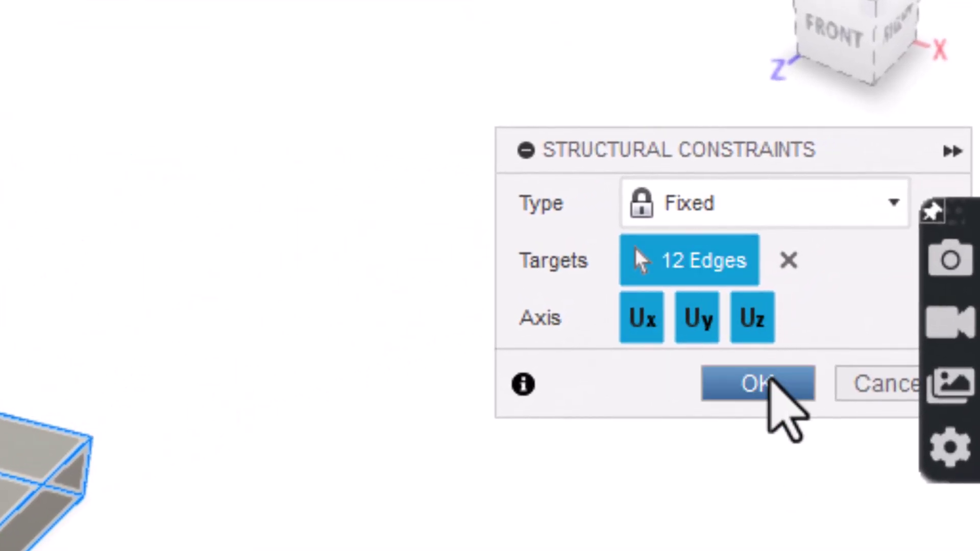
click(771, 380)
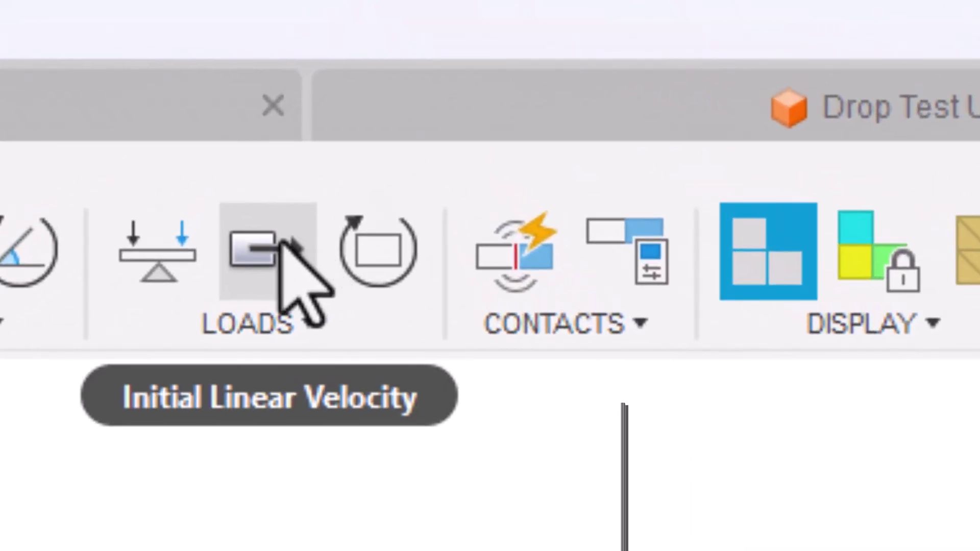
Start an Initial Linear Velocity load on the ball, using the Angle (delta) direction type with the plate's upper face as reference
mouse_move(281, 239)
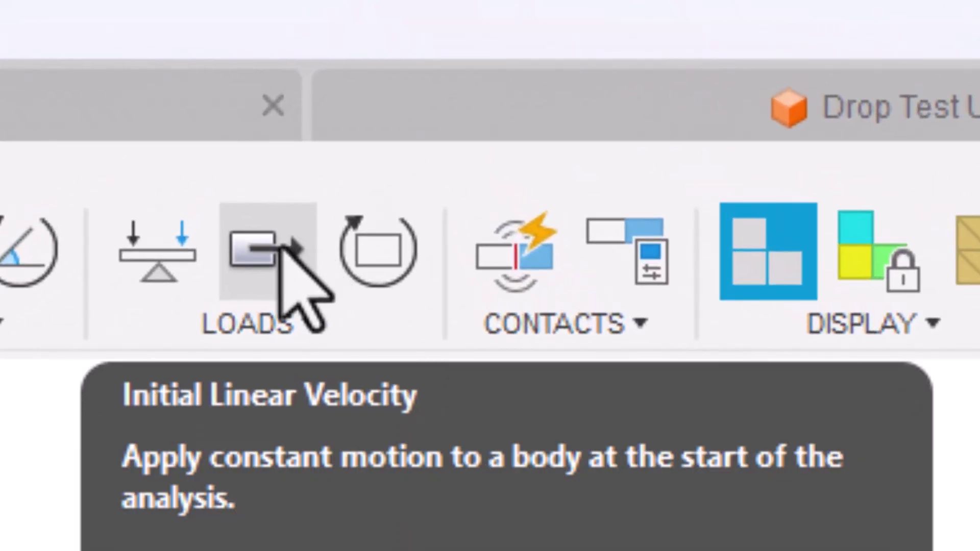
click(280, 251)
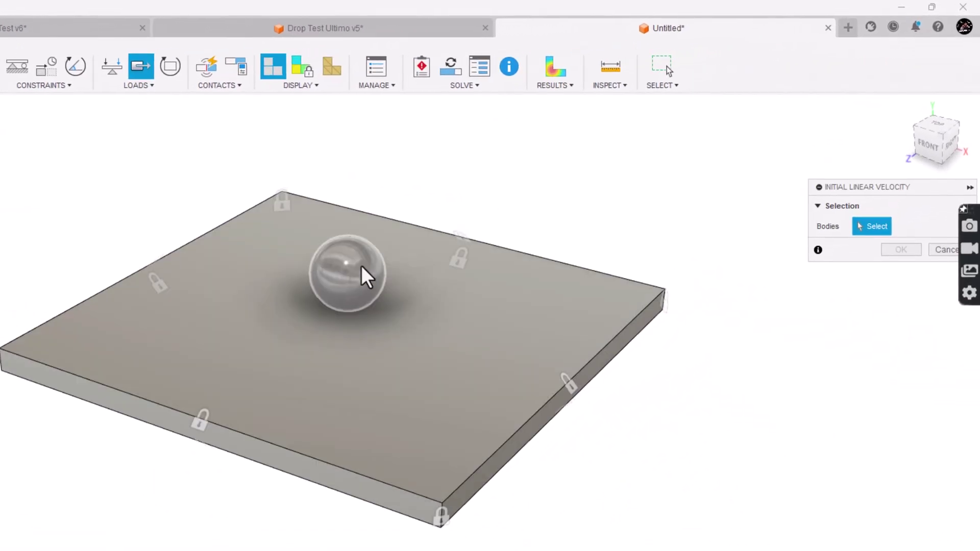
click(513, 209)
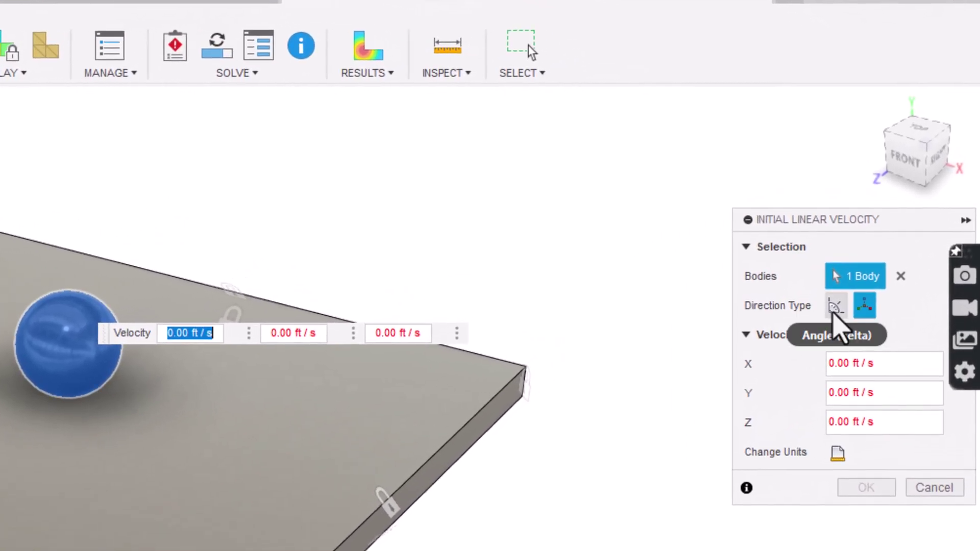
drag(852, 232, 672, 187)
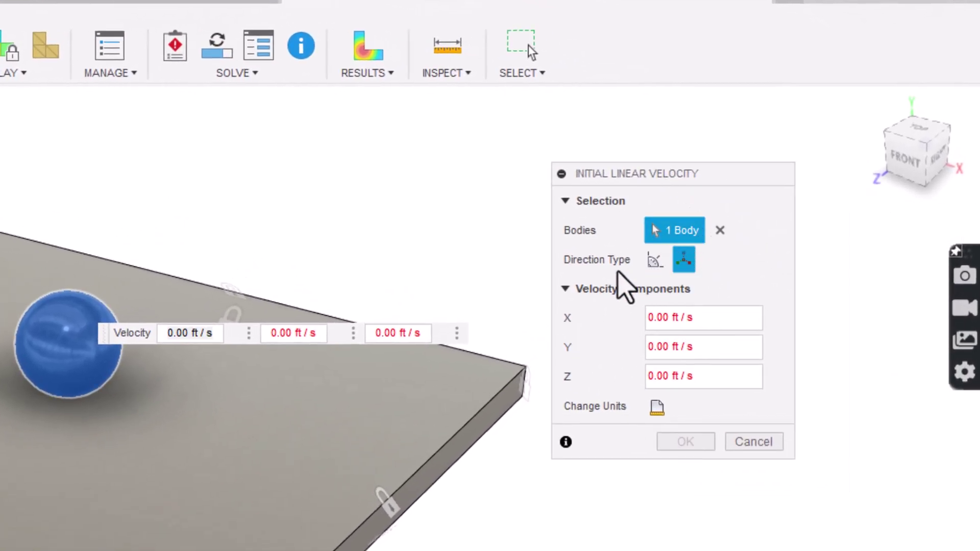
click(654, 261)
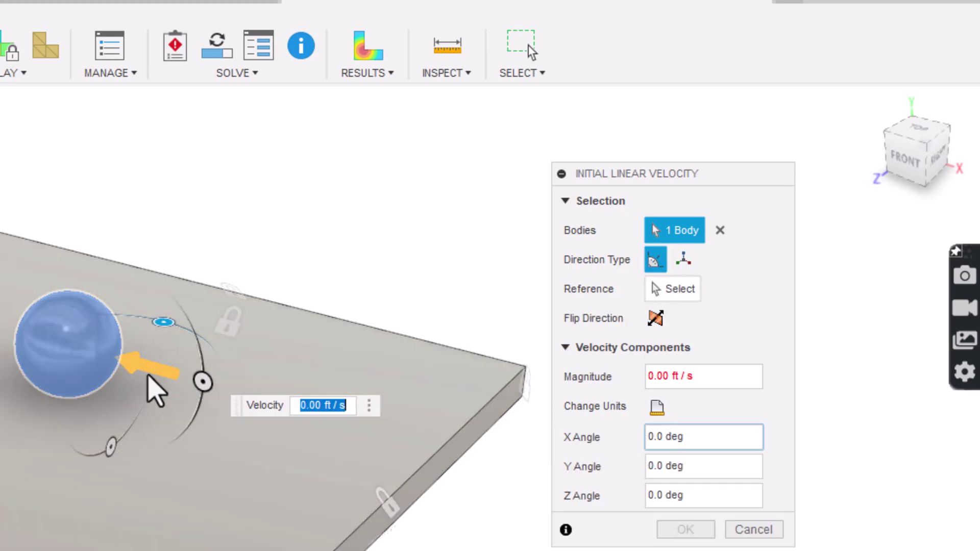
click(687, 288)
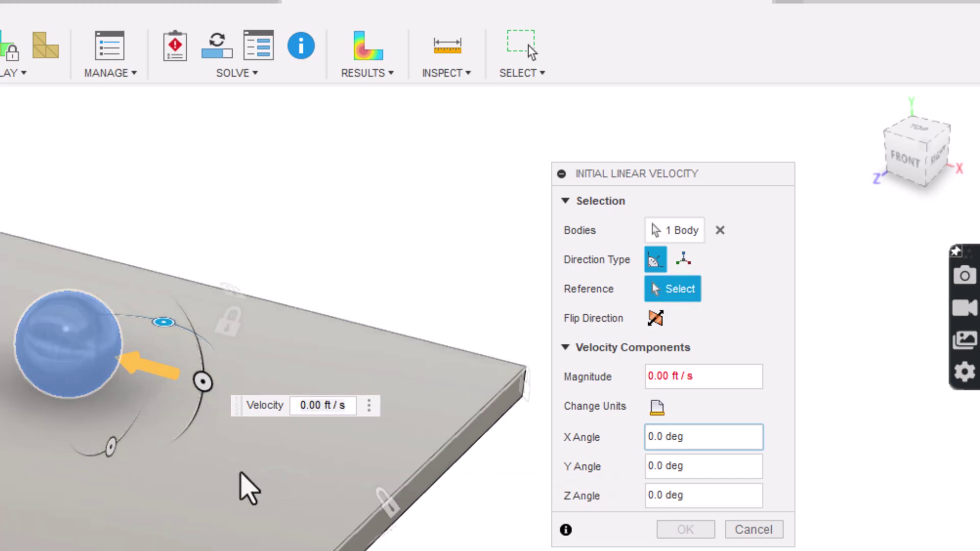
click(248, 489)
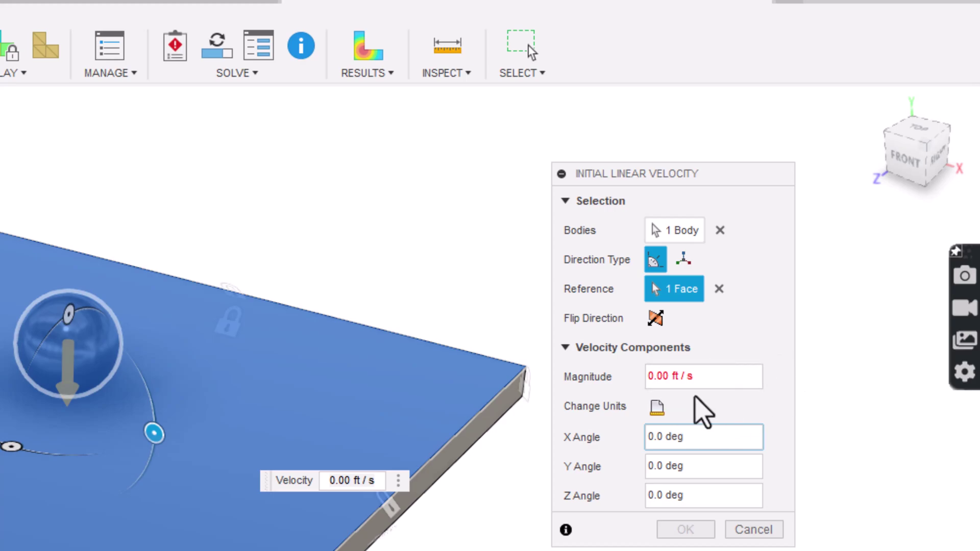
Set the ball's initial velocity magnitude to 100 ft/s and apply the load
click(657, 406)
click(658, 411)
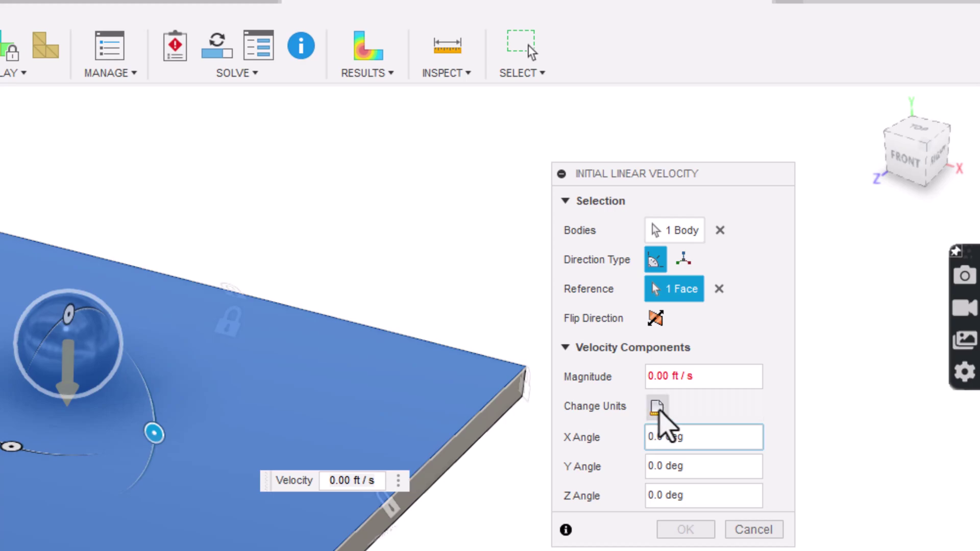
click(659, 408)
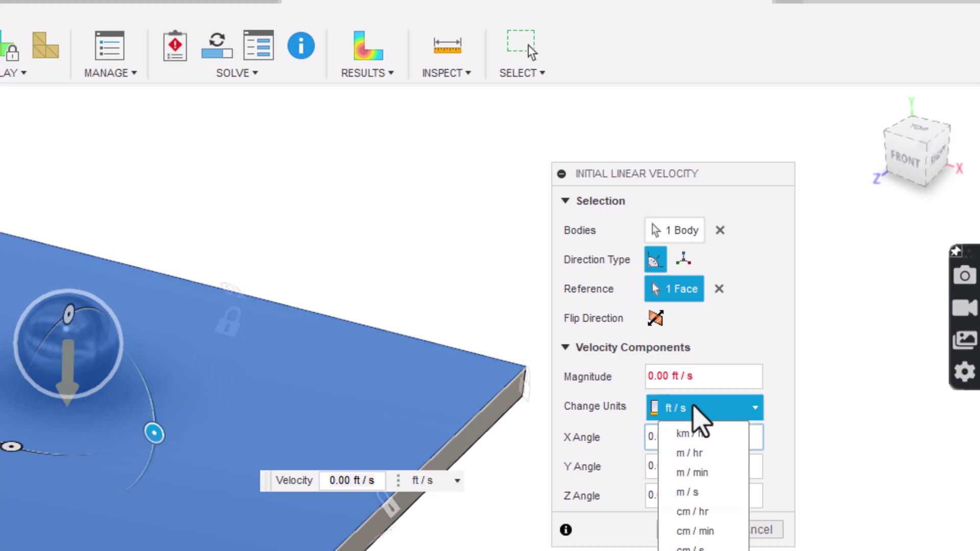
click(637, 390)
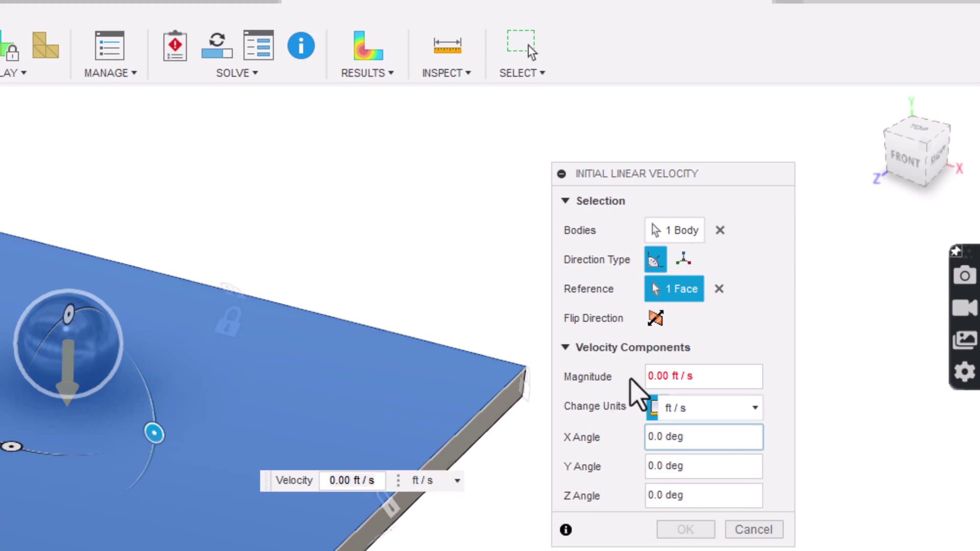
drag(715, 376, 638, 388)
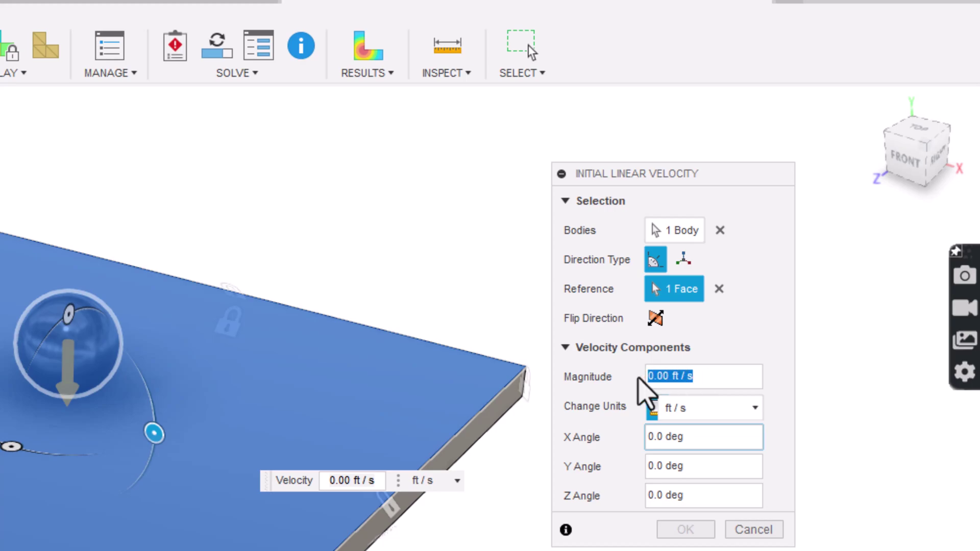
text(100)
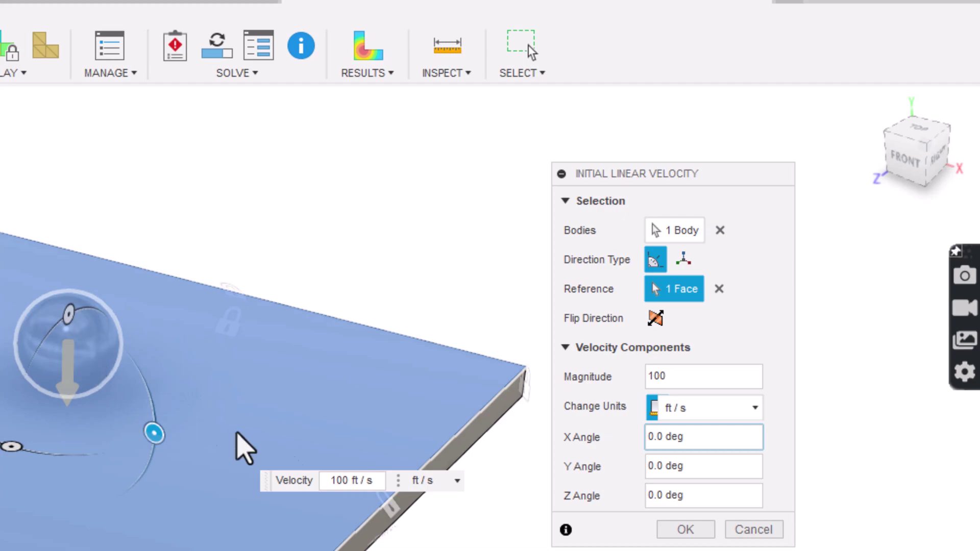
click(684, 531)
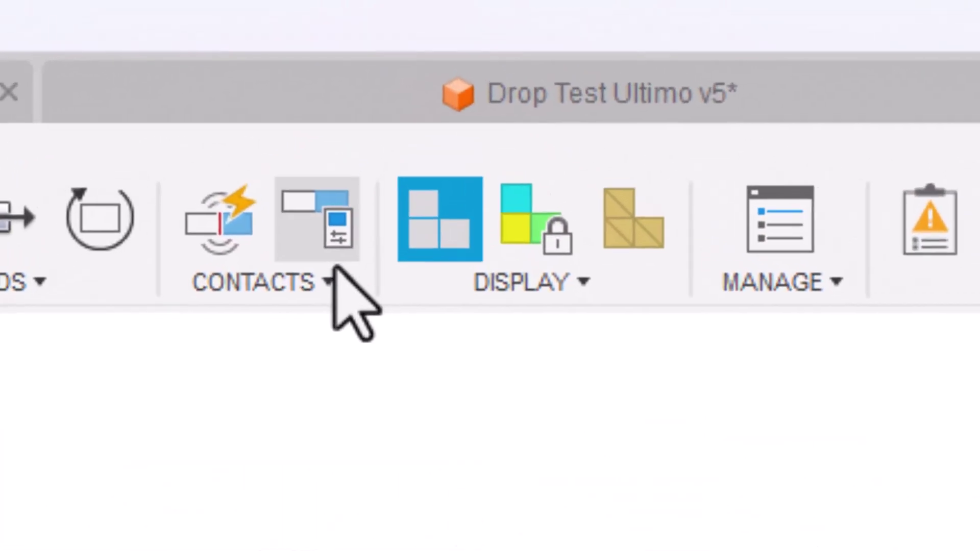
Generate global separation contacts with a 0.00 friction coefficient, and switch the contact between BALL and BASE to Bonded
click(201, 239)
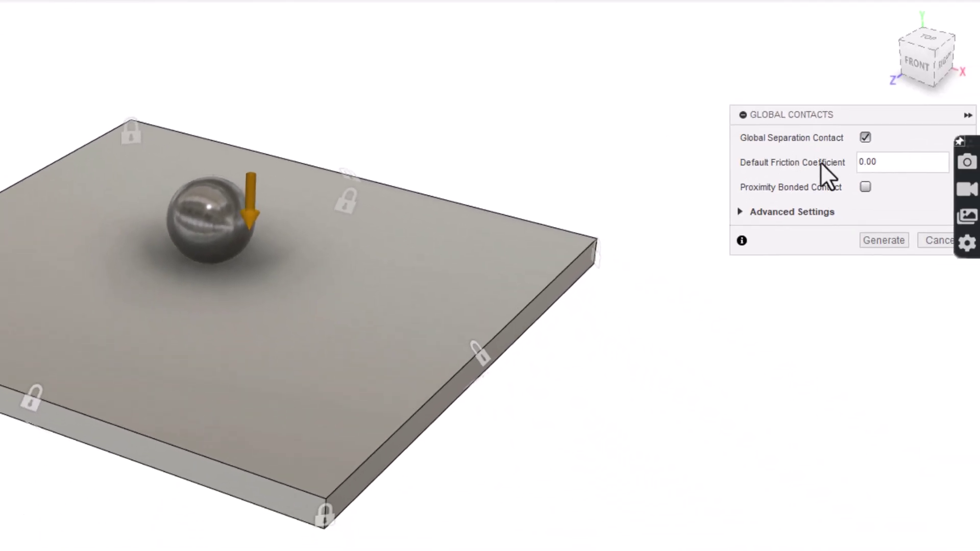
click(884, 240)
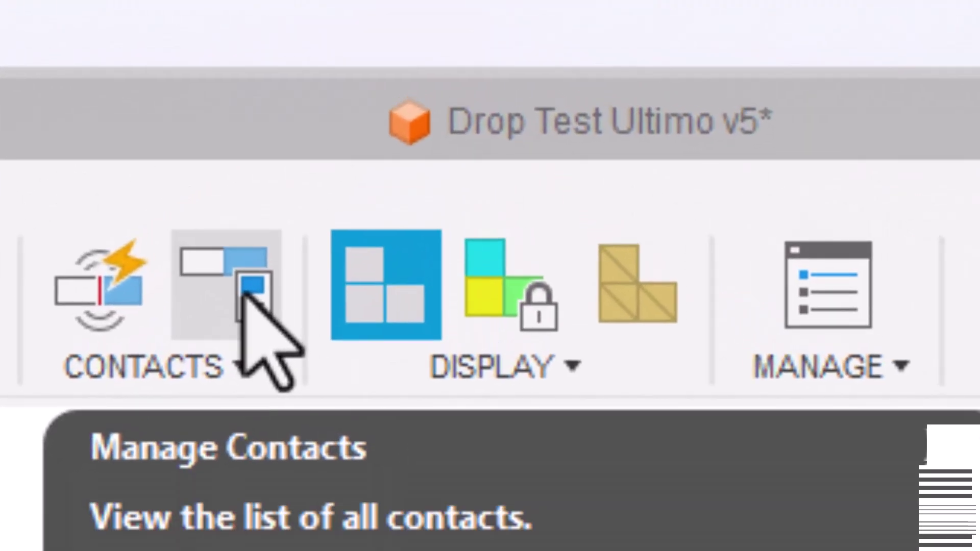
click(244, 295)
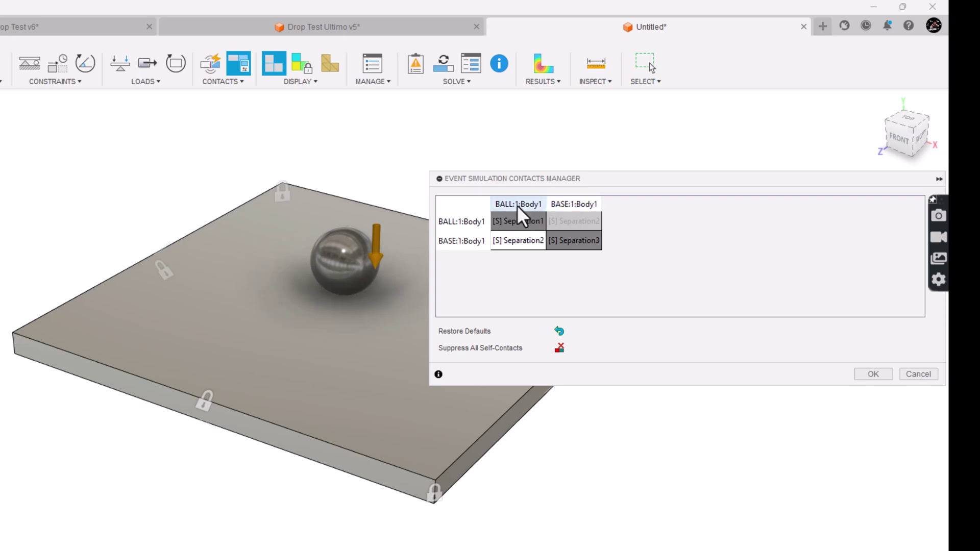
right_click(519, 243)
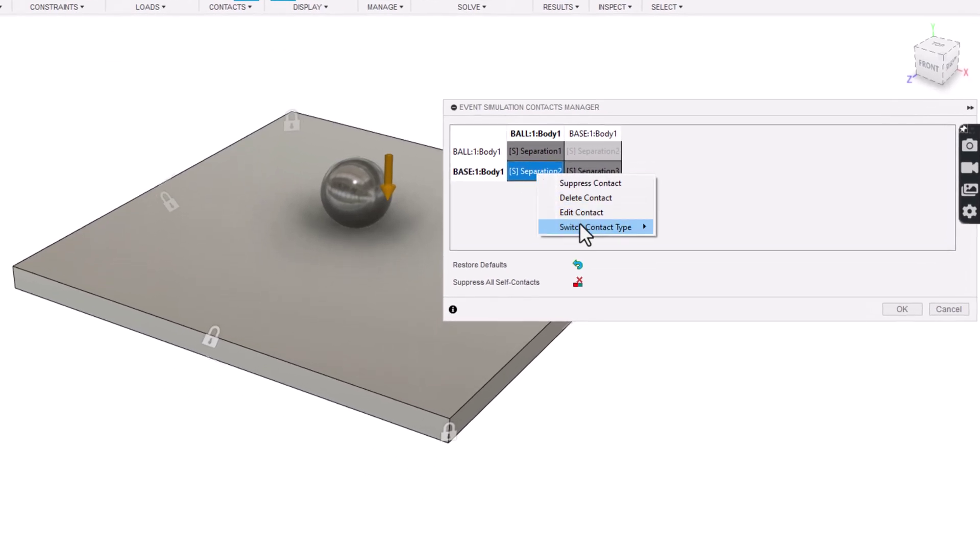
mouse_move(580, 224)
click(684, 227)
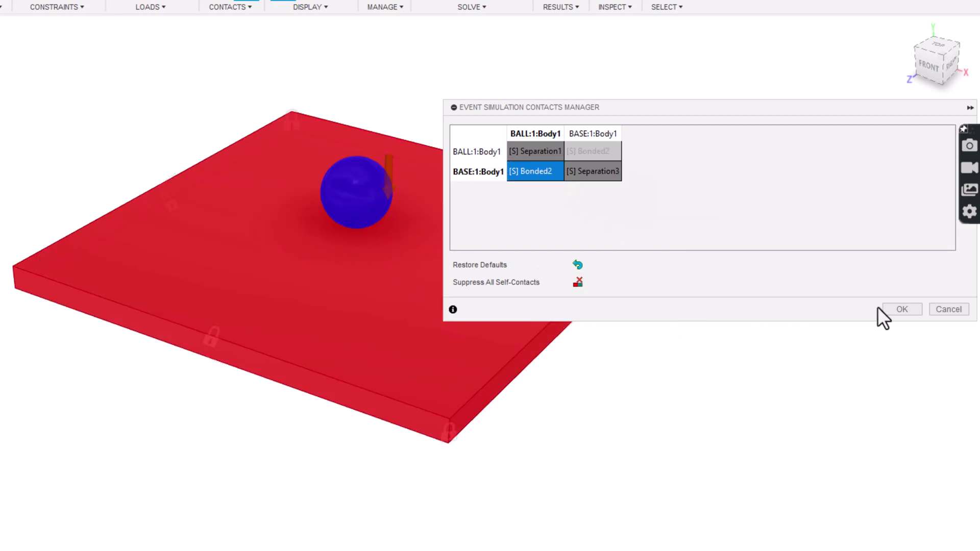
click(903, 309)
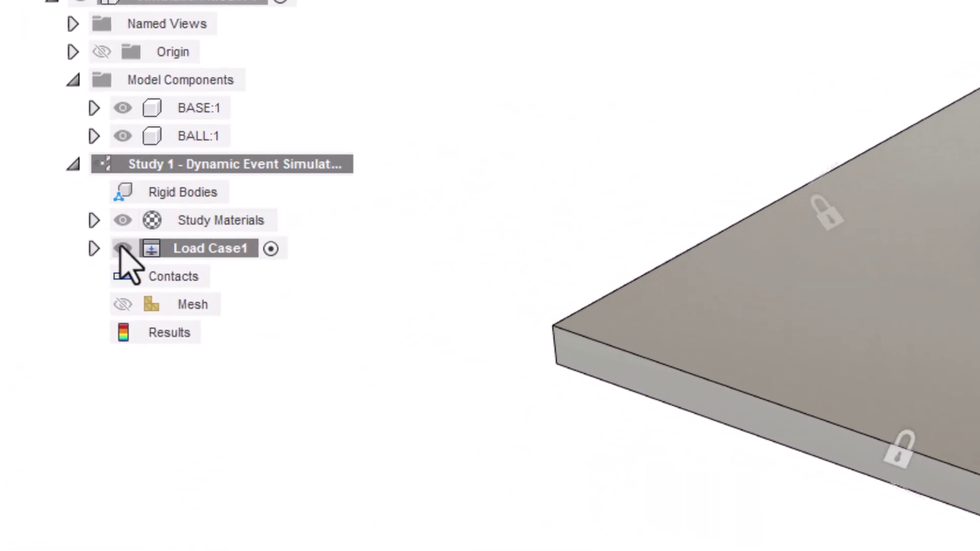
Activate the suppressed Gravity load in Load Case1
click(94, 249)
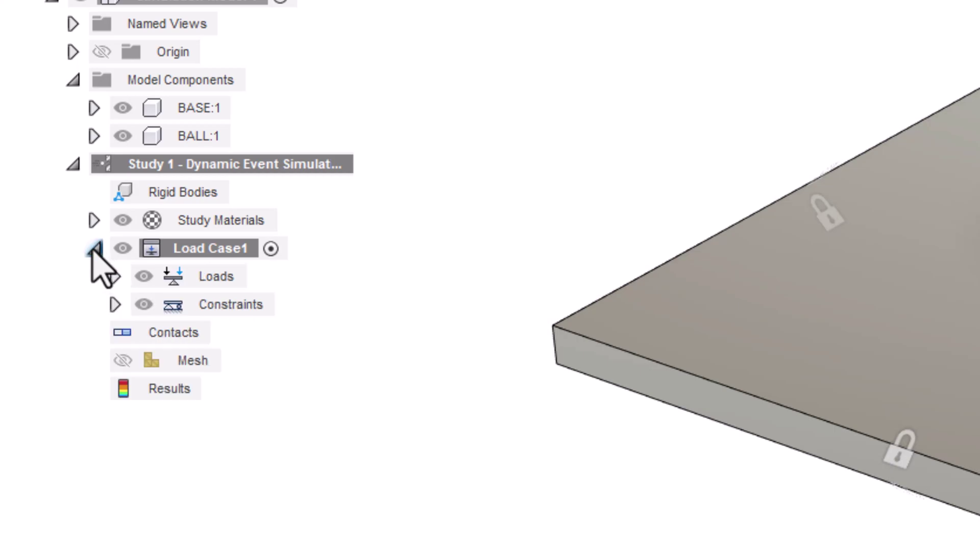
click(115, 277)
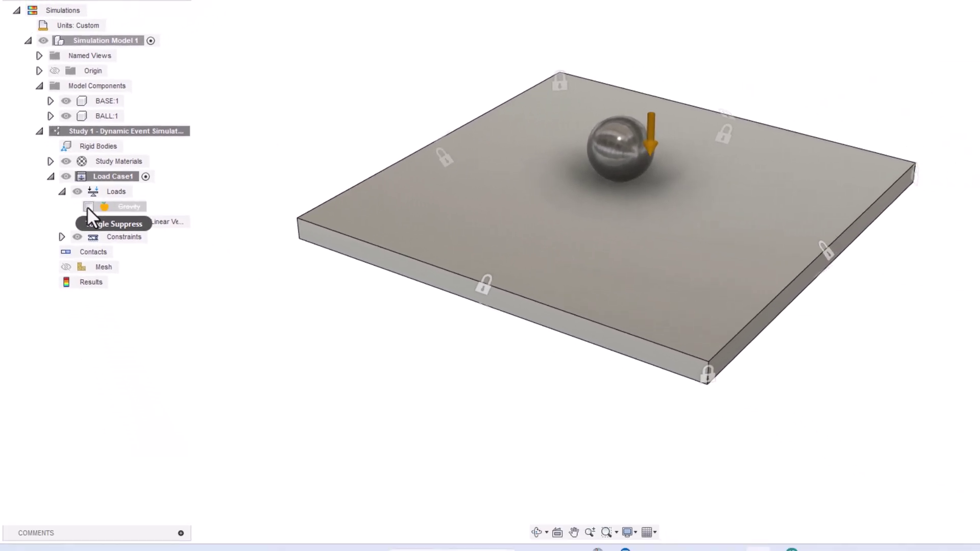
click(89, 207)
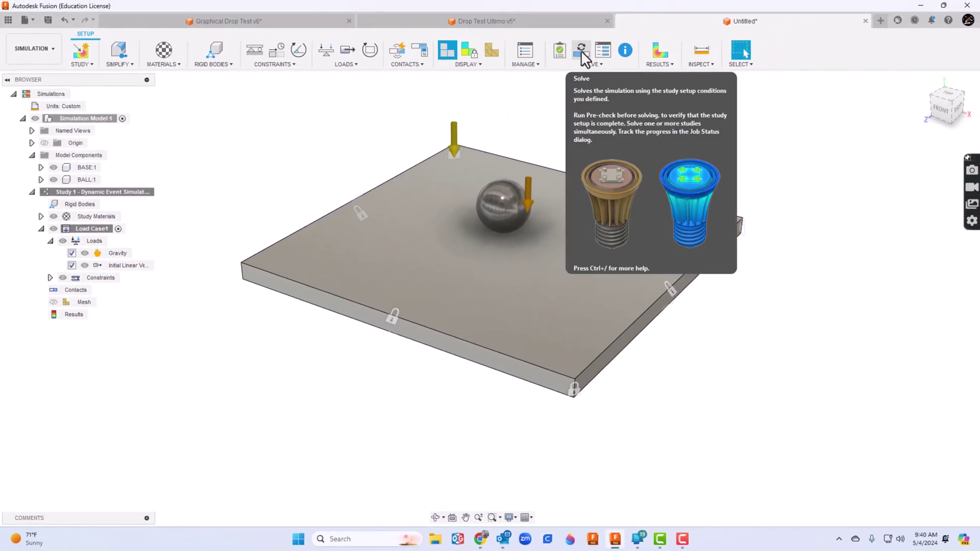
Solve Study 1 - Dynamic Event Simulation, saving the document as DROP TEST 3
click(582, 51)
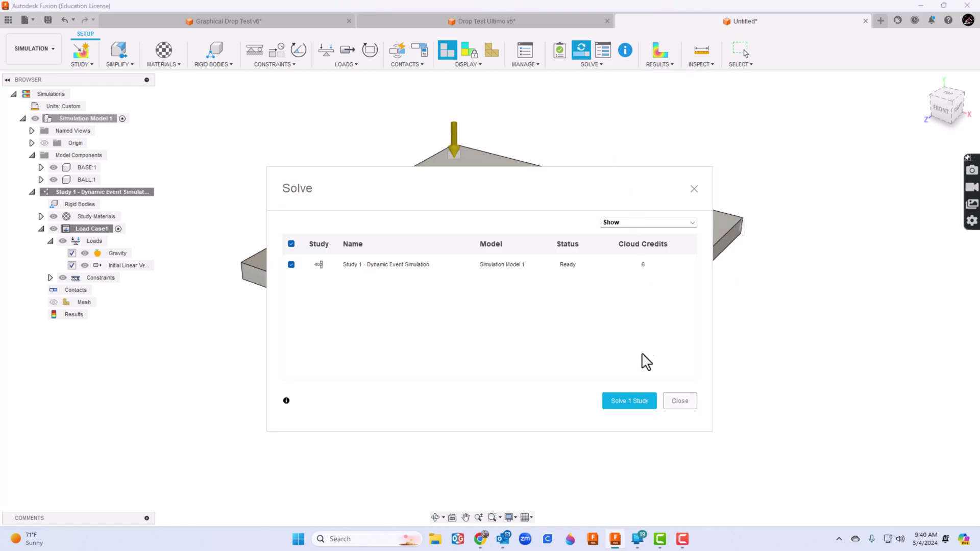
click(628, 404)
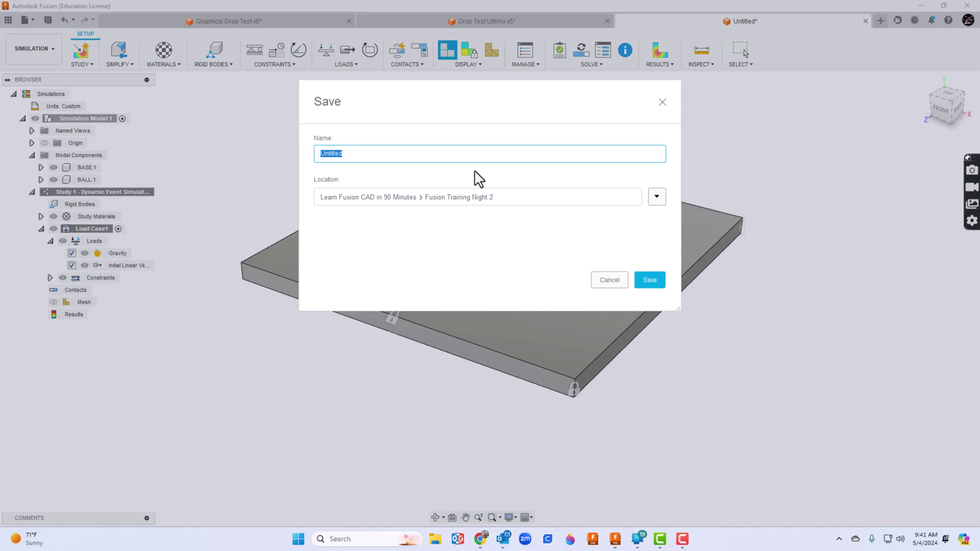
text(DROP TEST 3)
key(Return)
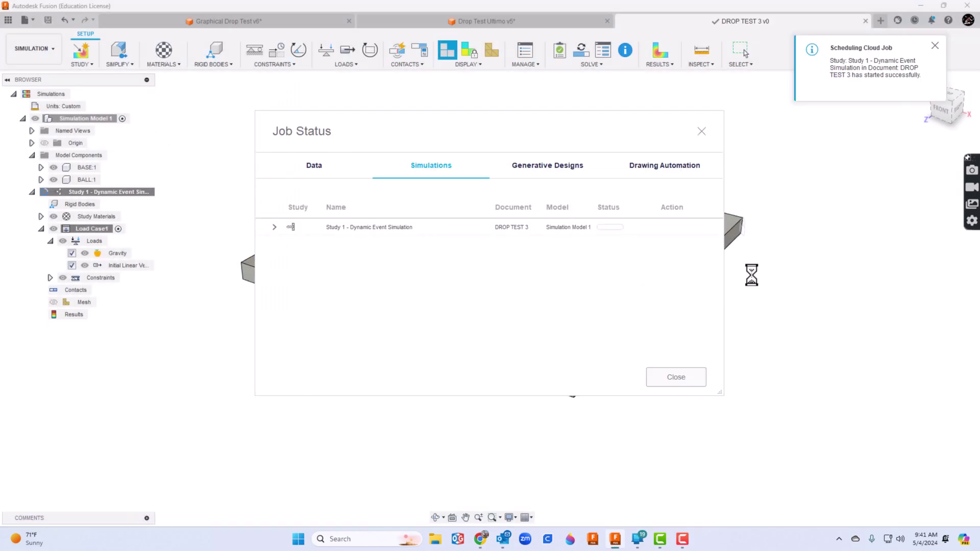
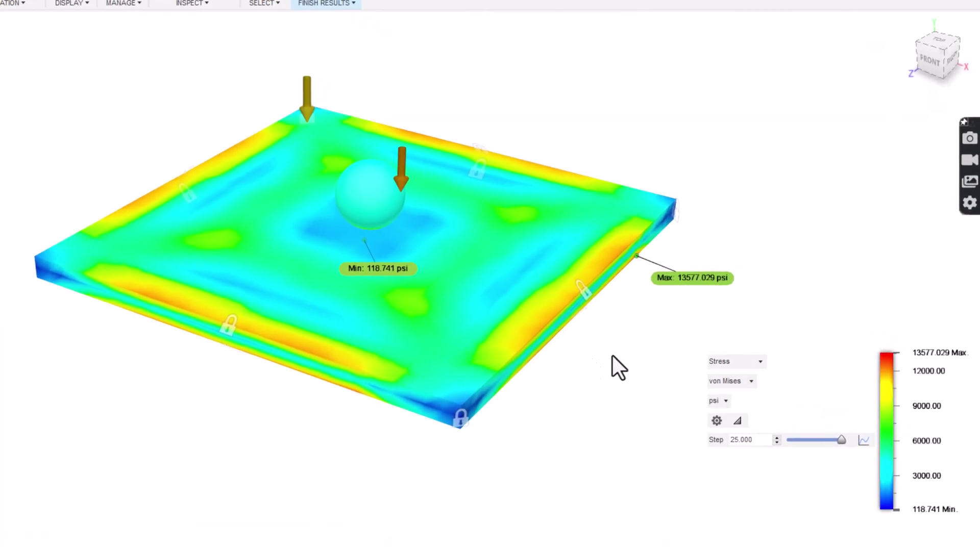
Display the total displacement results and set the result step to 0
shift+middle_drag(320, 422, 371, 399)
click(746, 362)
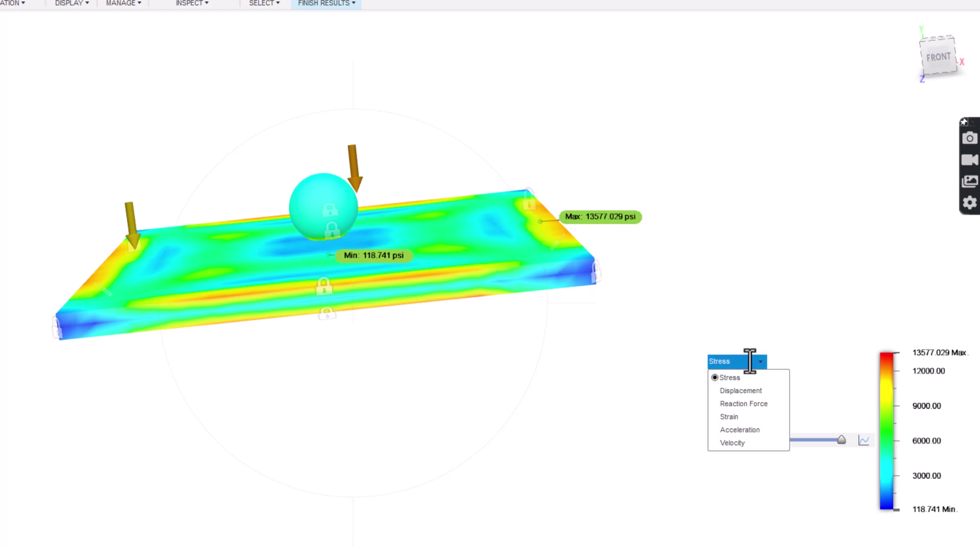
click(741, 391)
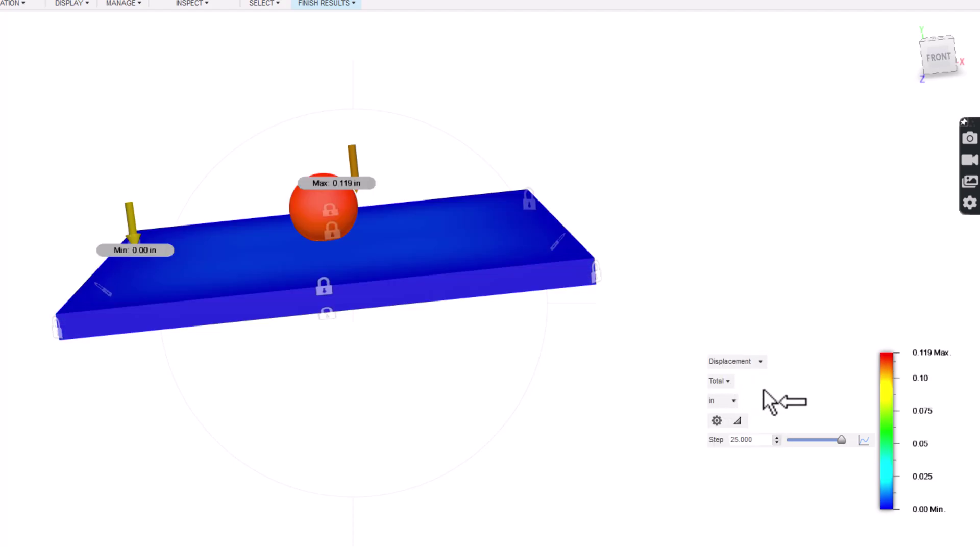
drag(801, 442, 779, 437)
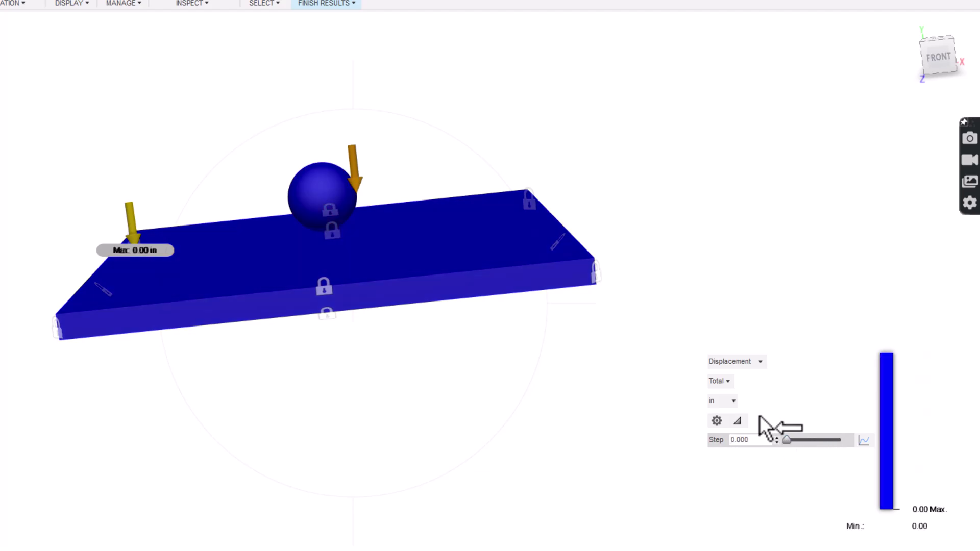
Display the von Mises stress at step 4.167 and examine the impact area beneath the ball up close
mouse_move(376, 342)
mouse_down()
mouse_move(396, 323)
mouse_move(390, 328)
mouse_up()
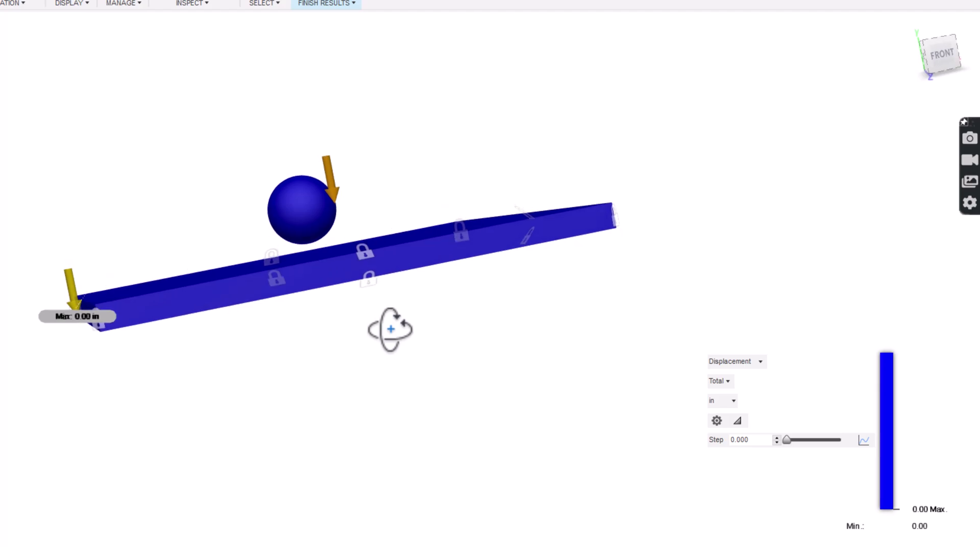
click(758, 365)
click(758, 381)
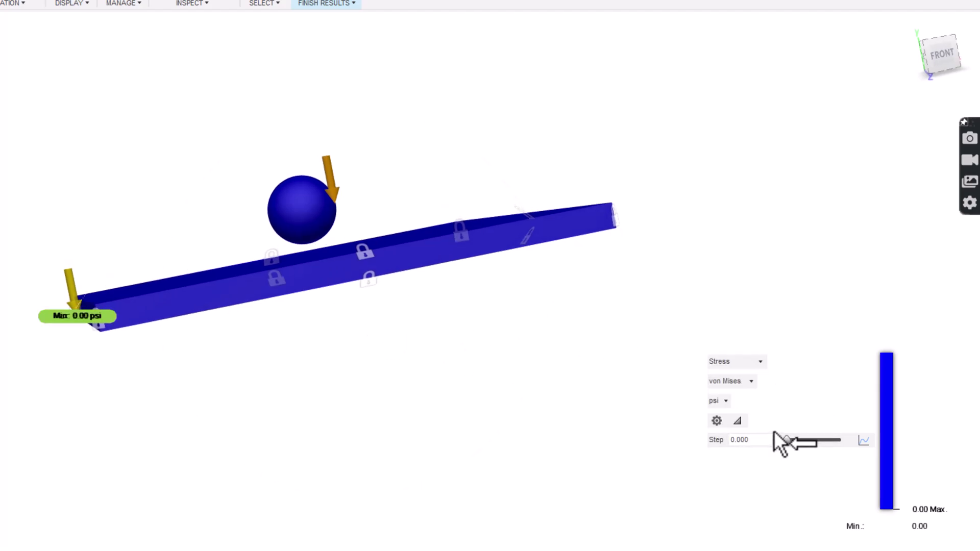
drag(790, 442, 796, 441)
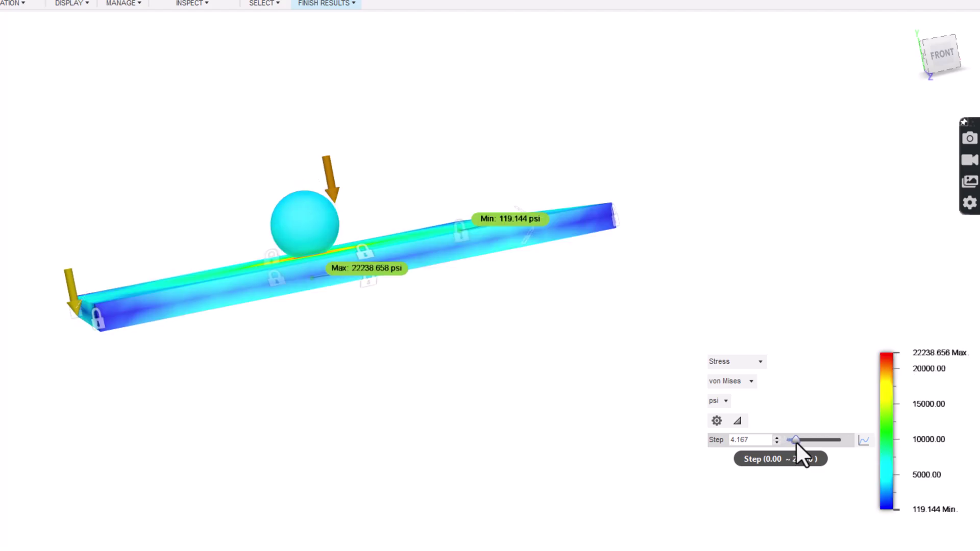
shift+middle_drag(324, 399, 346, 408)
scroll(269, 302, down, 3)
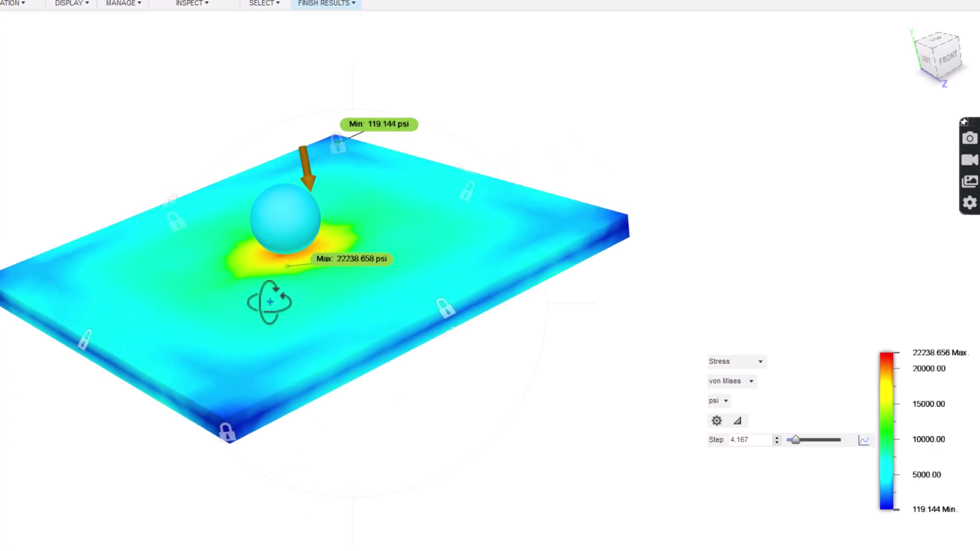
scroll(296, 288, up, 6)
shift+middle_drag(295, 287, 284, 276)
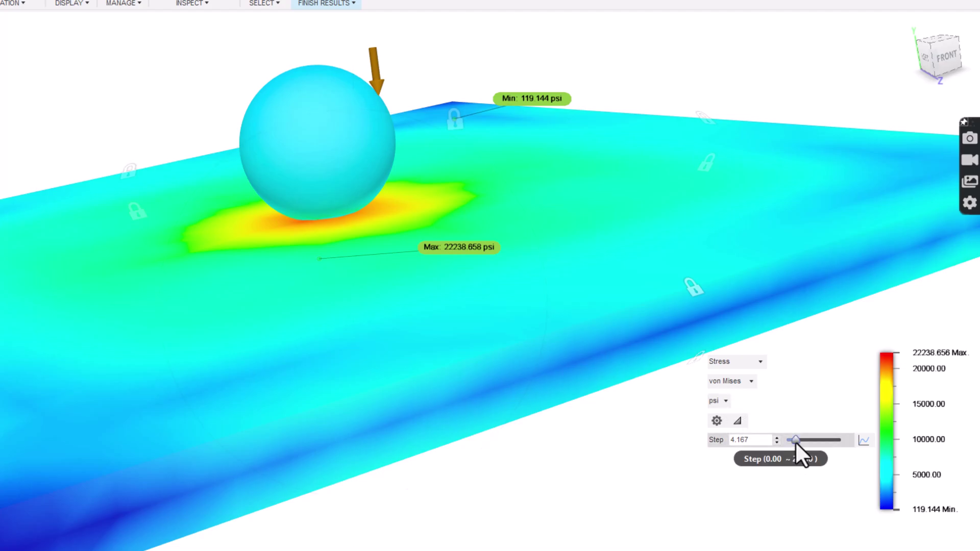
Advance the stress results one step at a time up to step 10, and jump to the final step, 25
click(778, 438)
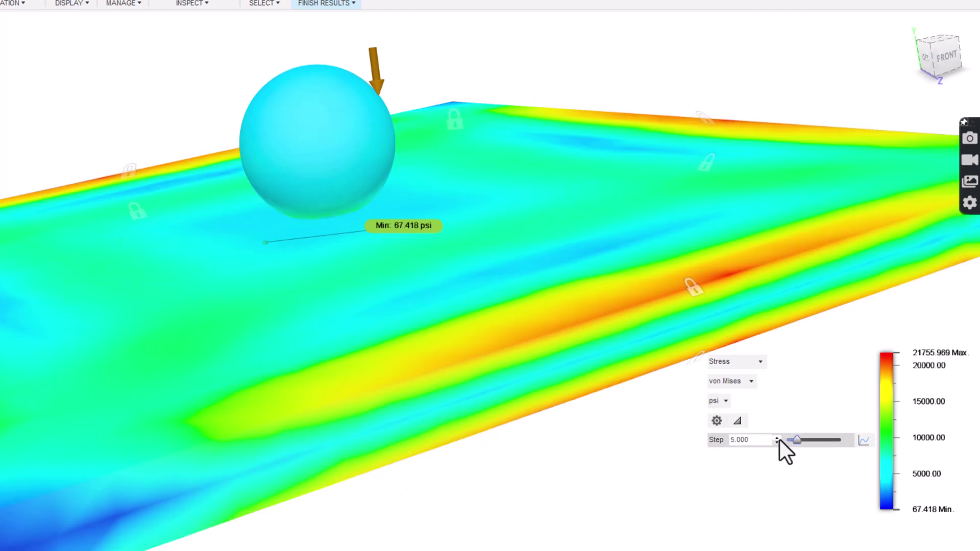
click(778, 438)
click(777, 439)
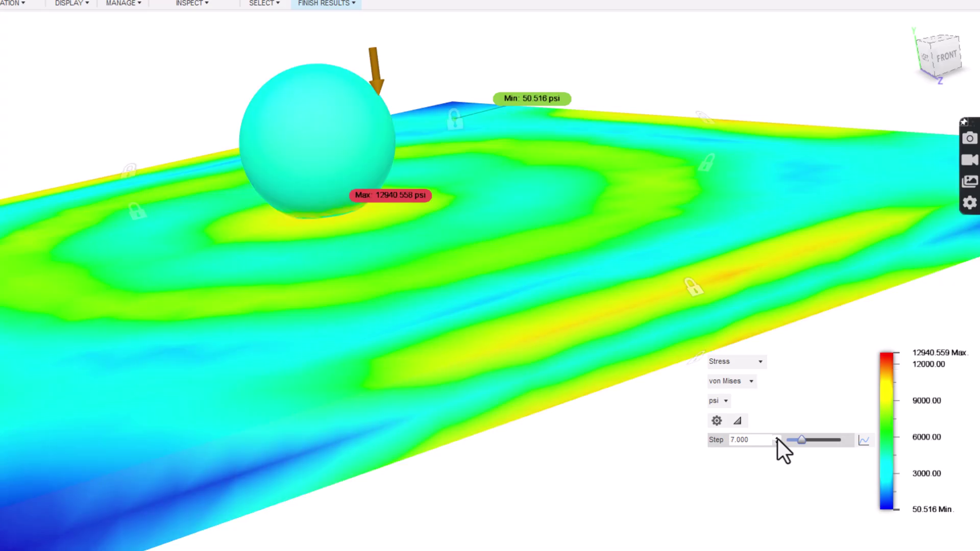
click(778, 438)
click(778, 438)
click(777, 438)
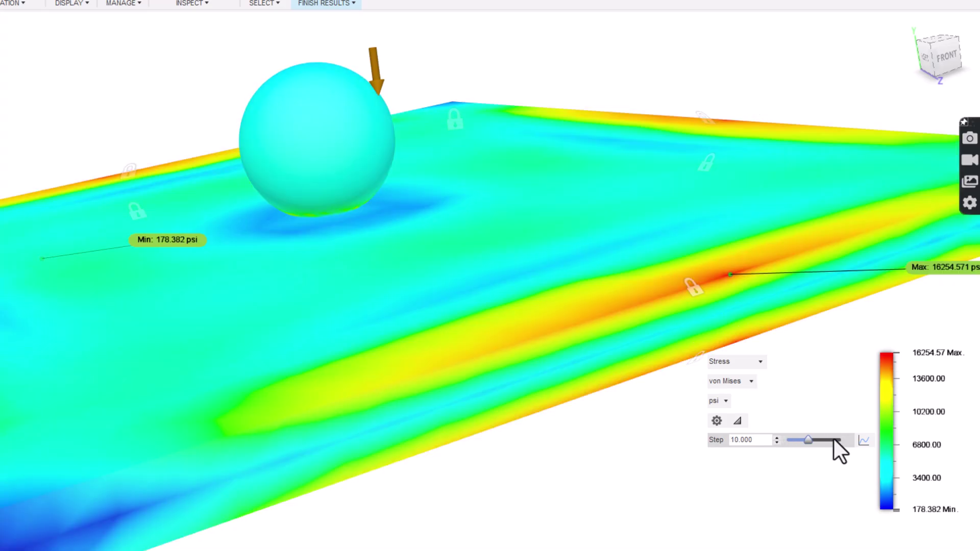
drag(807, 439, 847, 437)
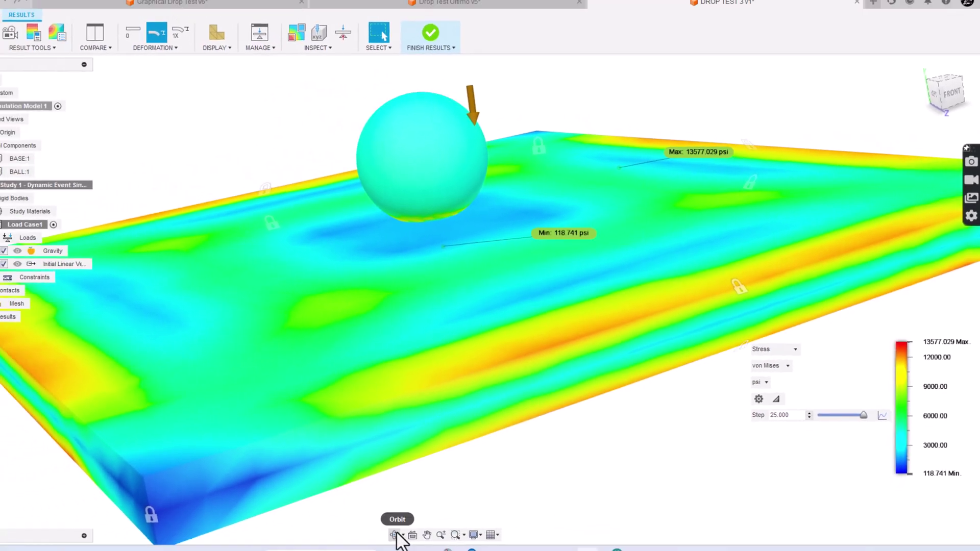
Hide the base plate and examine the stress on the ball alone from different angles
click(396, 534)
drag(352, 463, 401, 388)
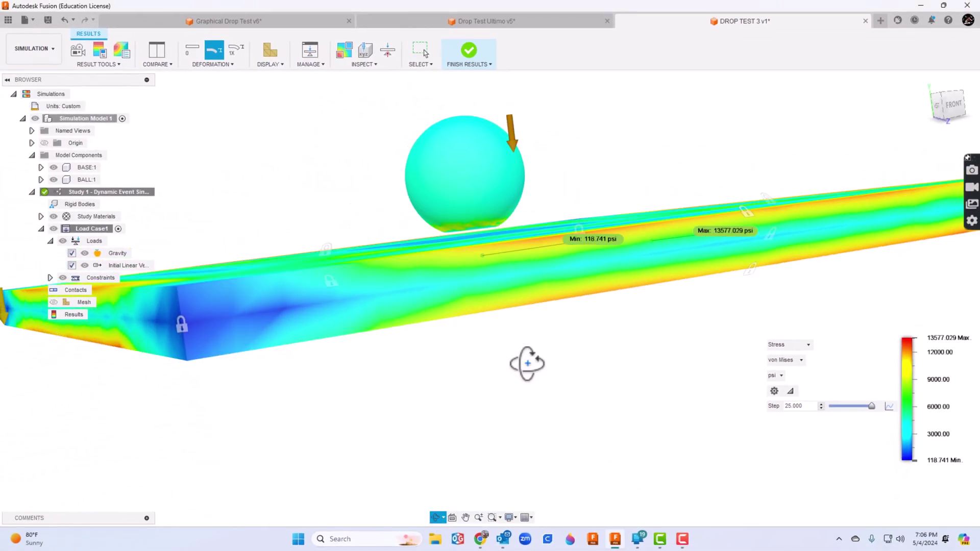
mouse_move(529, 363)
mouse_down()
mouse_move(560, 352)
mouse_move(541, 371)
mouse_up()
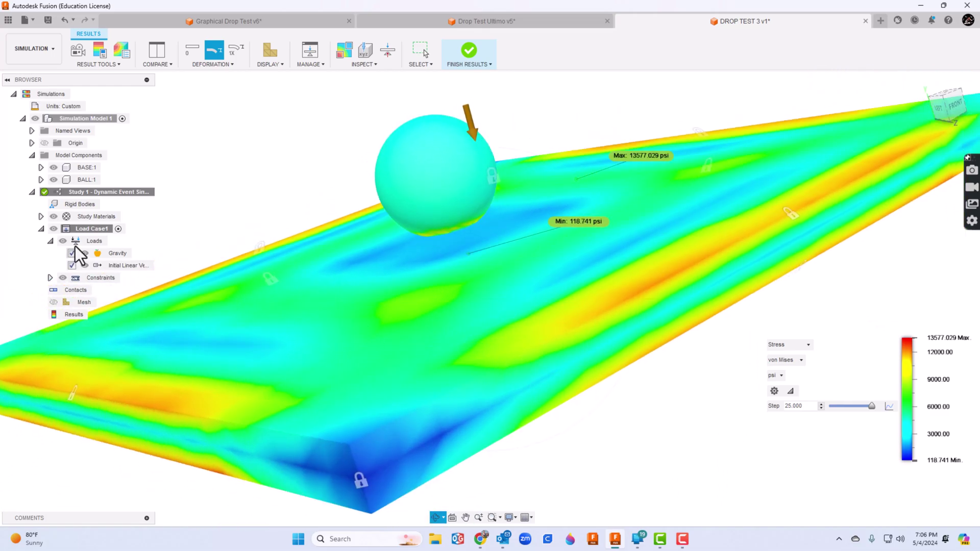
click(53, 167)
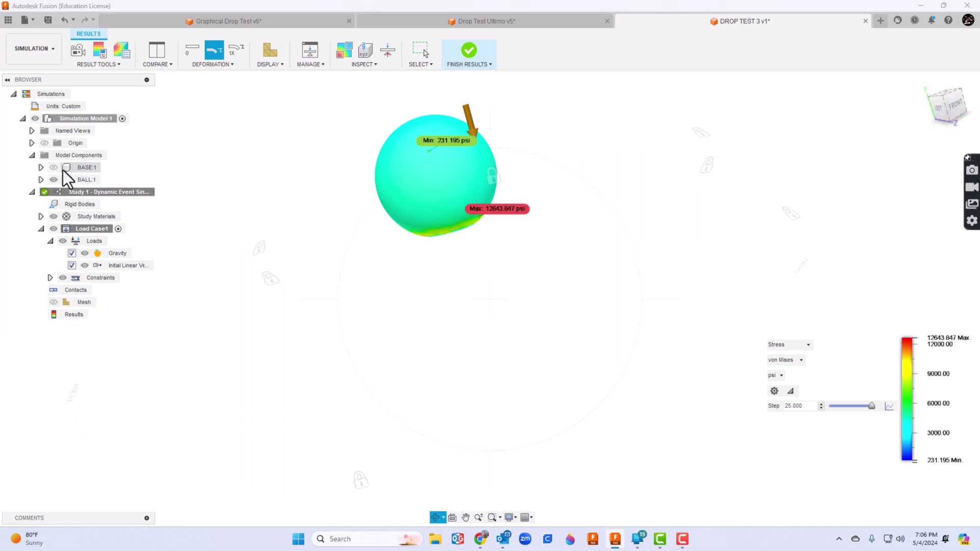
drag(470, 416, 470, 390)
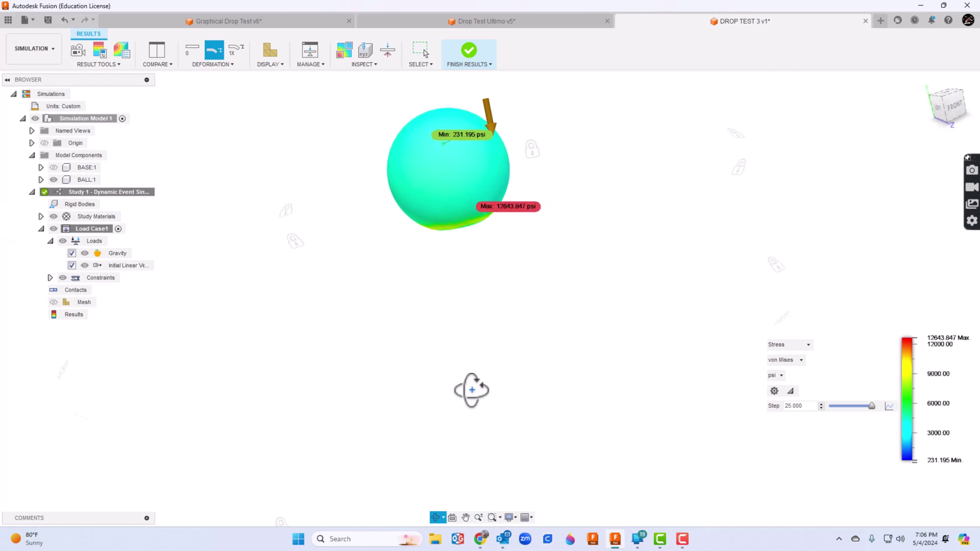
Show the base plate again, hide the ball, and examine the stress distribution across the plate
click(53, 168)
click(53, 180)
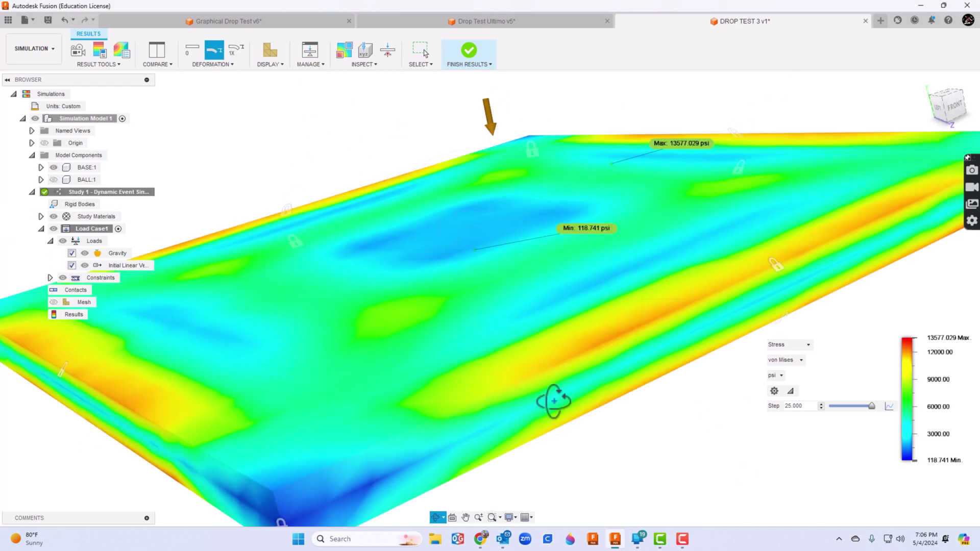
drag(527, 415, 511, 345)
drag(486, 289, 457, 322)
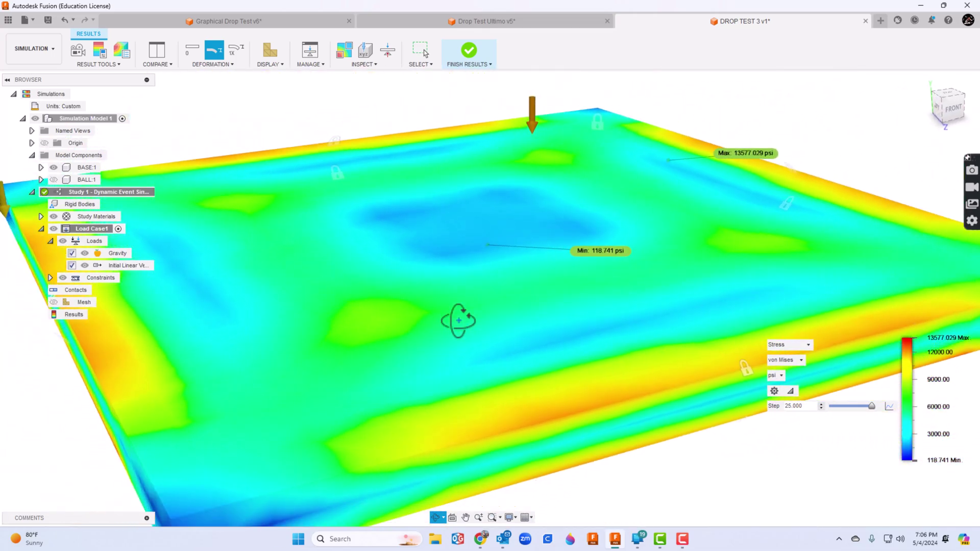
Display the strain results on the base plate and open the choice of result types
click(803, 351)
click(804, 350)
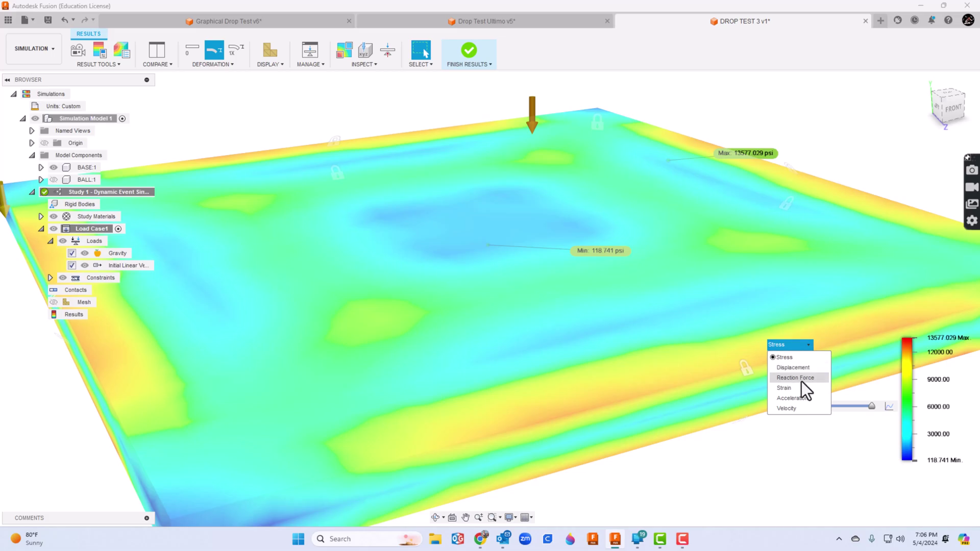
click(795, 389)
click(789, 344)
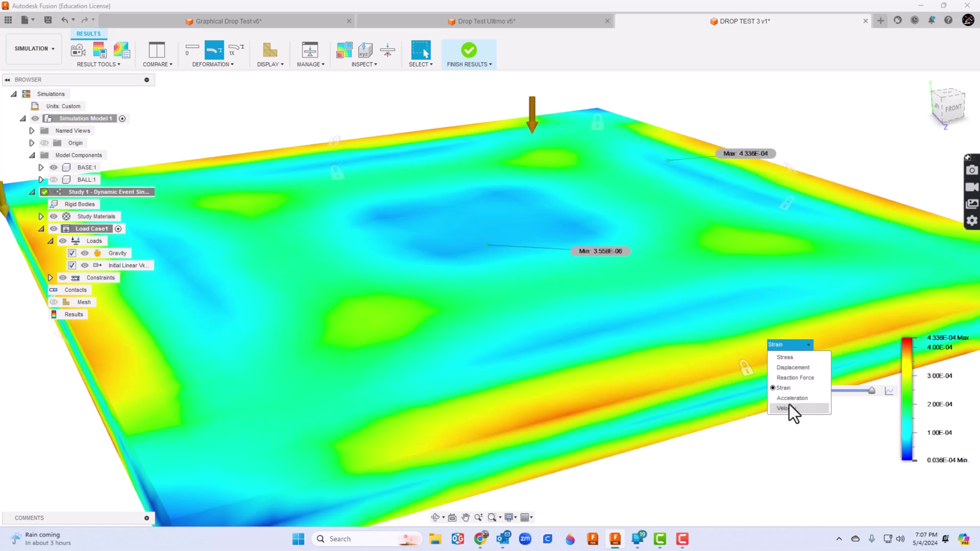